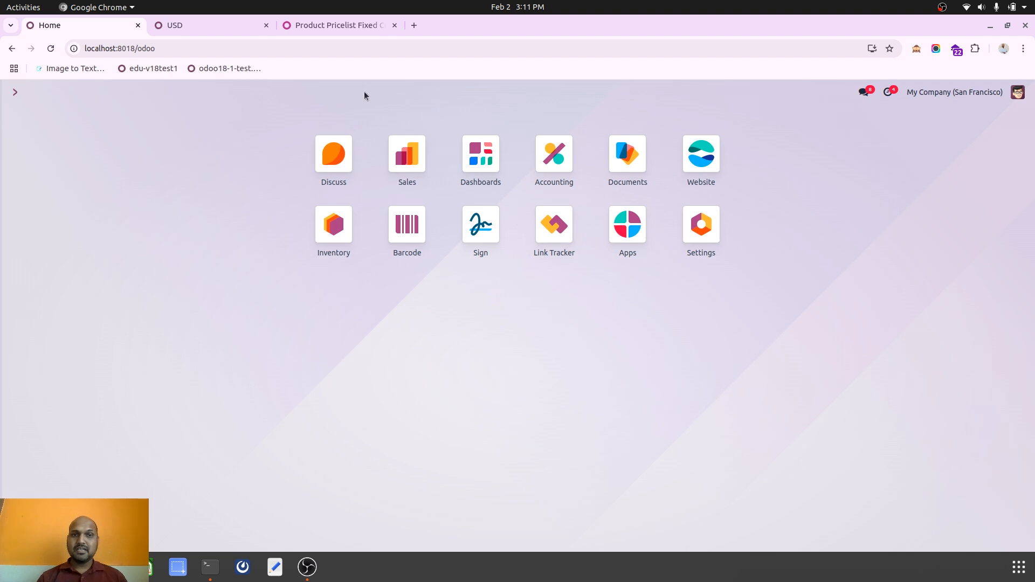
Read the Product Pricelist Fixed Currency Rate module description and usage instructions on the OCA page.
click(332, 30)
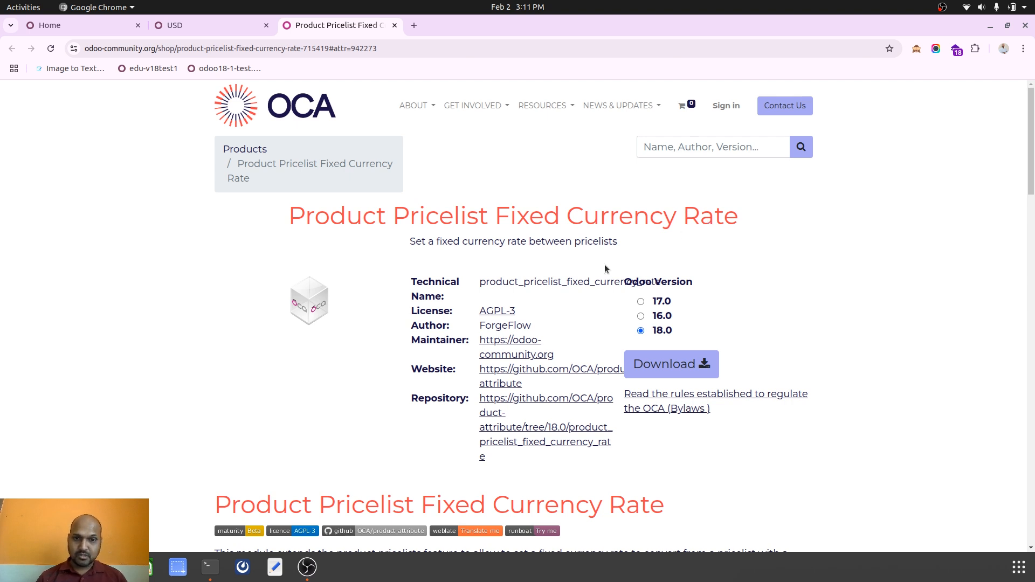
scroll(605, 268, down, 3)
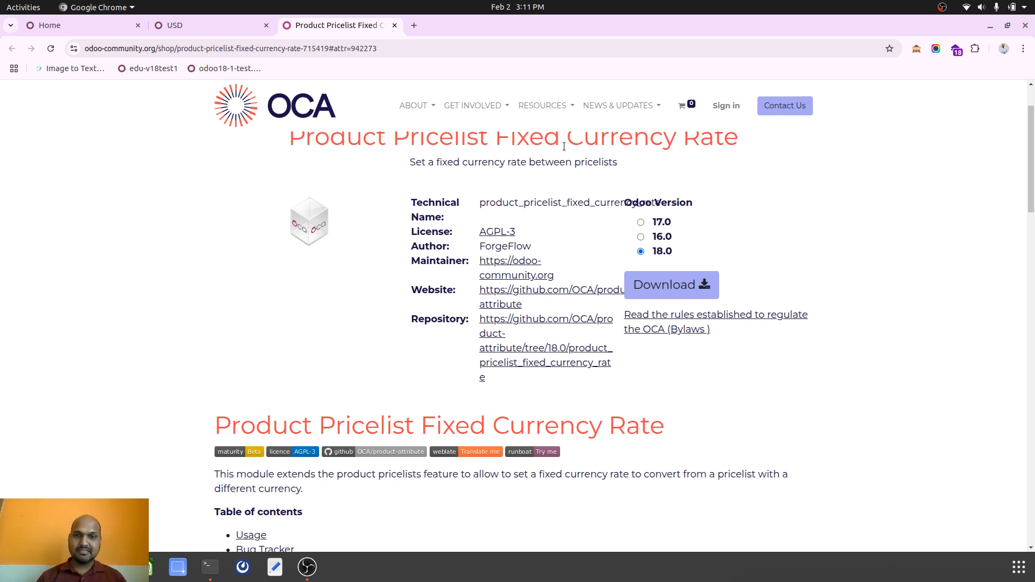
scroll(606, 353, down, 3)
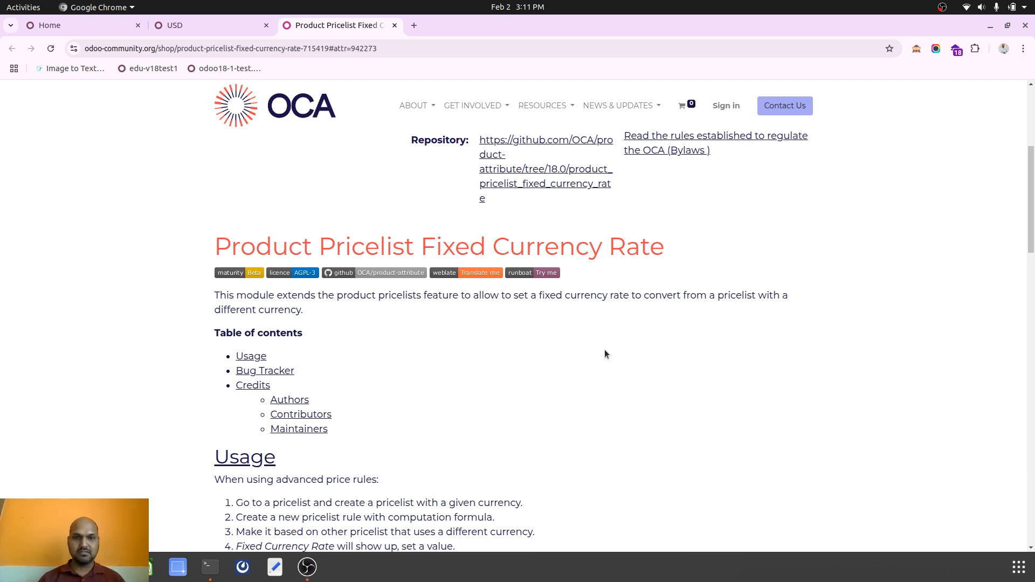
scroll(505, 283, up, 5)
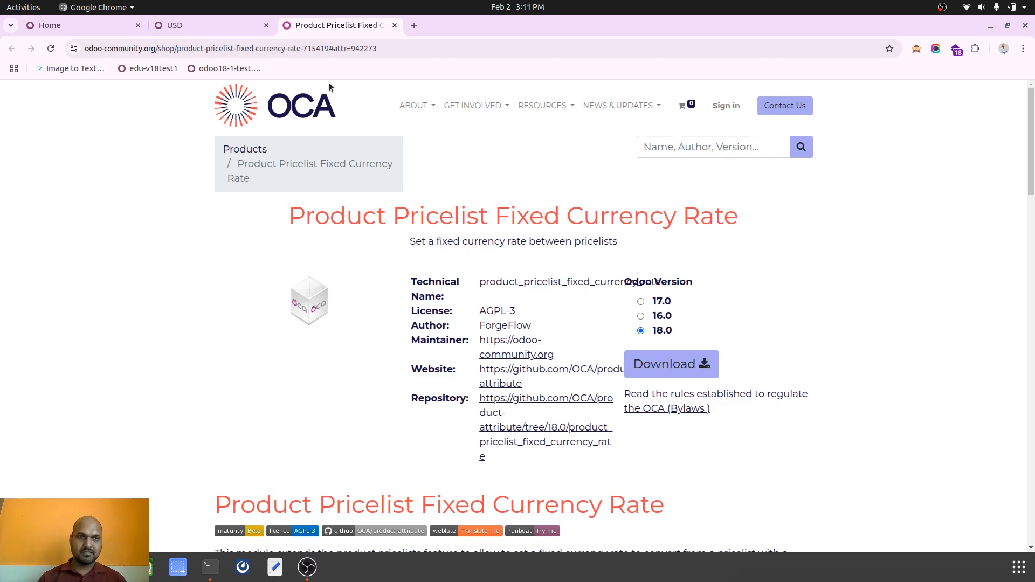
Open the USD currency record and go back to the list of currencies to review the rates.
click(222, 28)
click(58, 25)
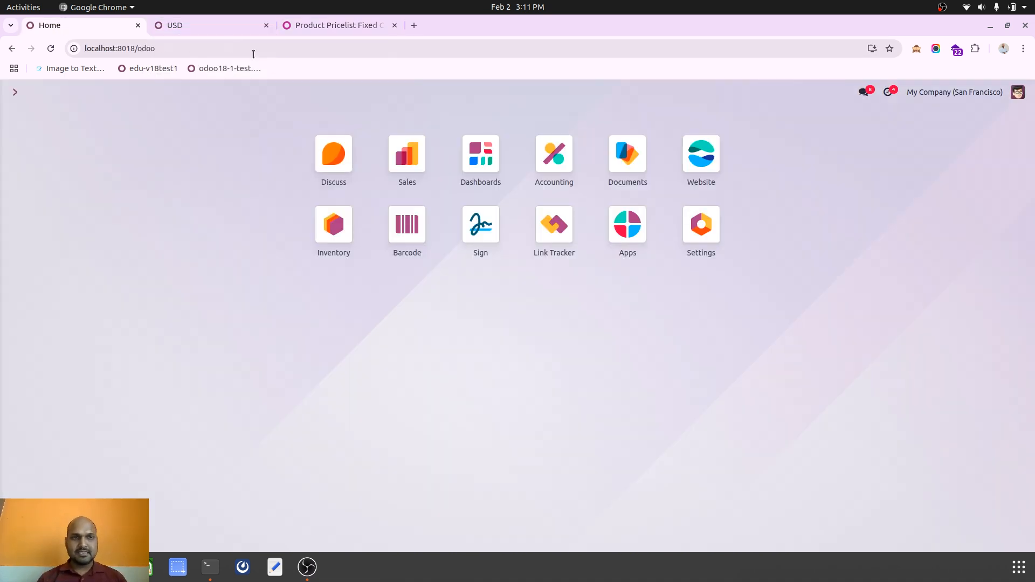
click(215, 32)
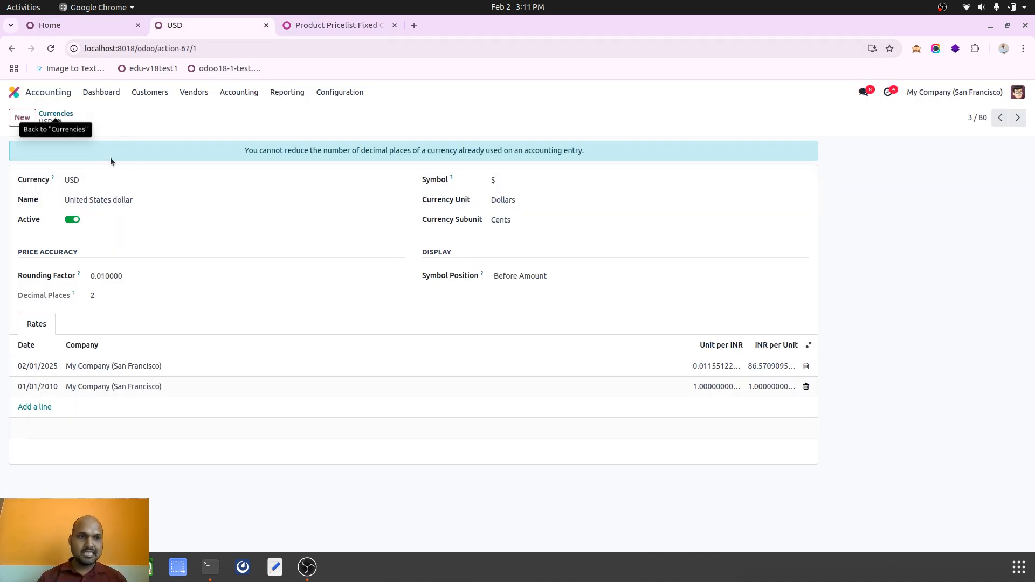
click(67, 114)
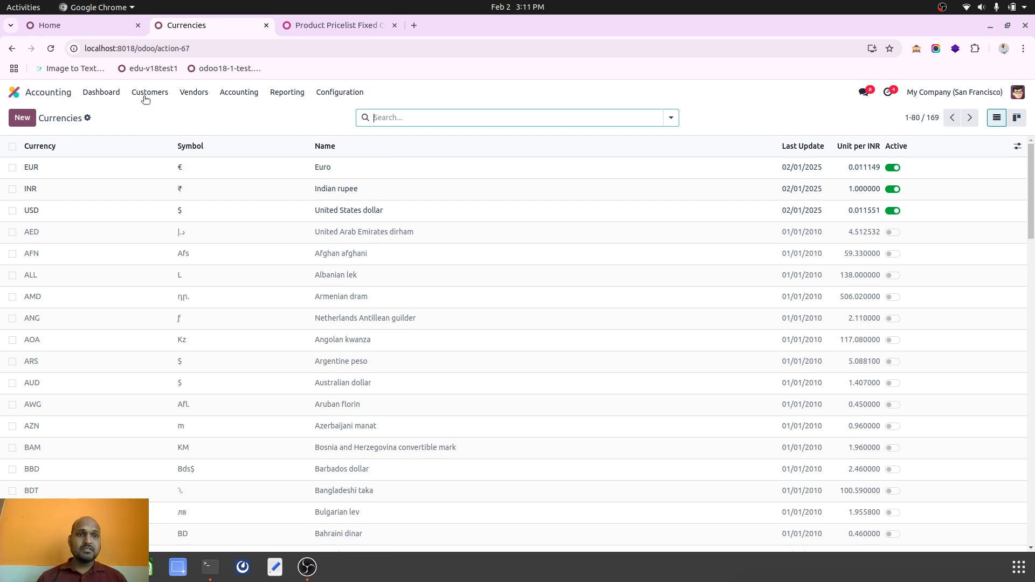
click(325, 95)
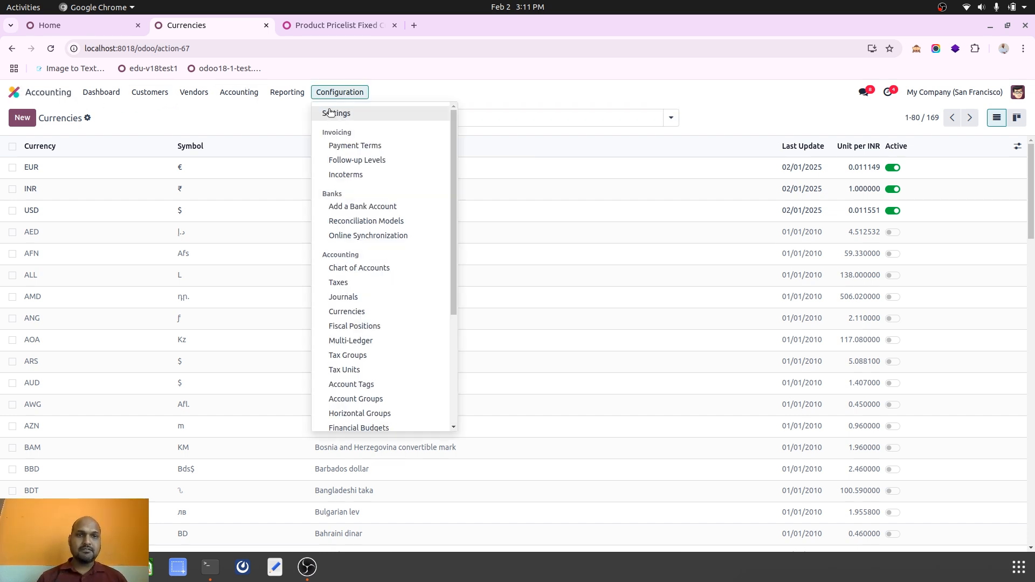
click(246, 113)
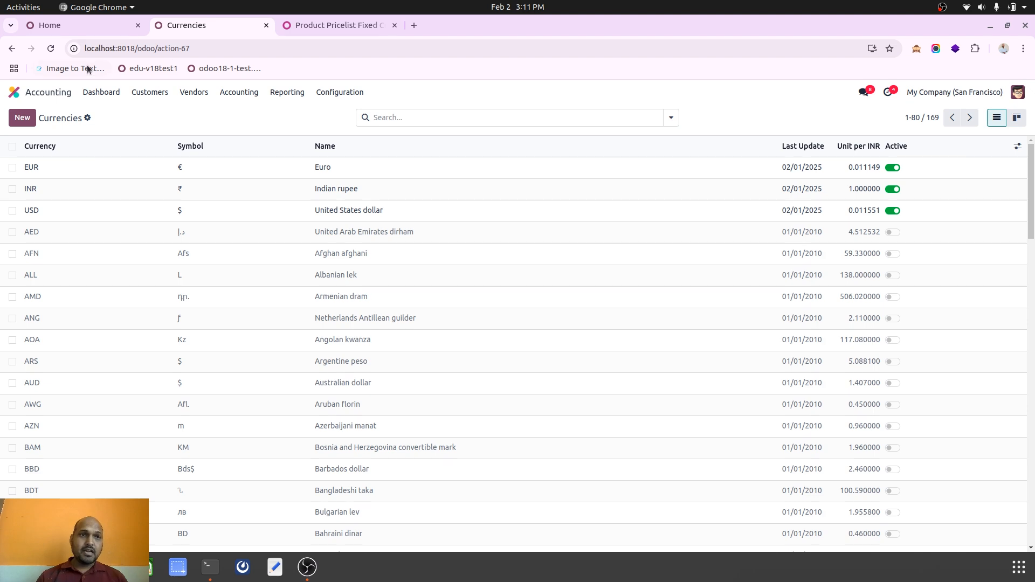
click(13, 92)
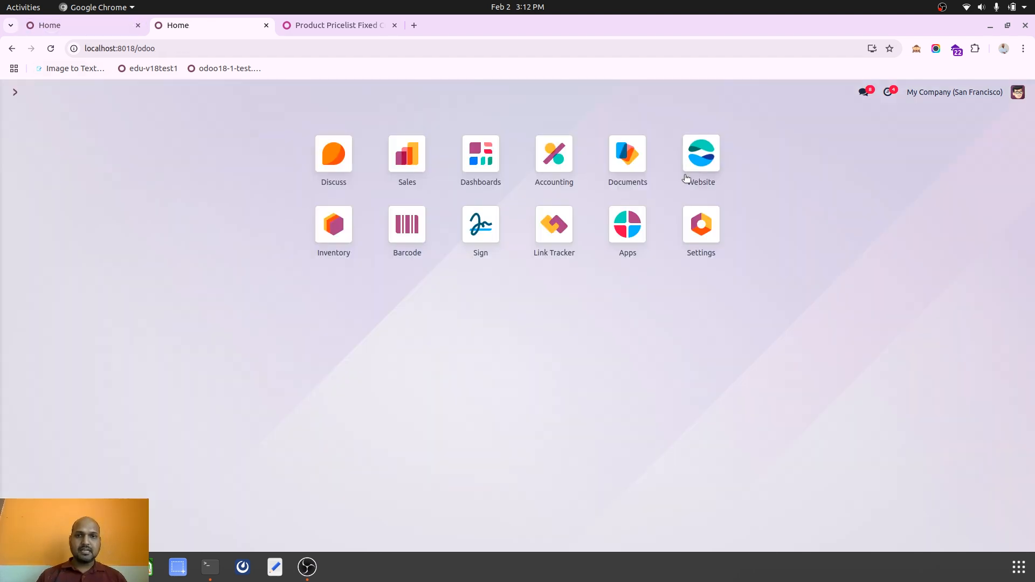
key(ctrl+Tab)
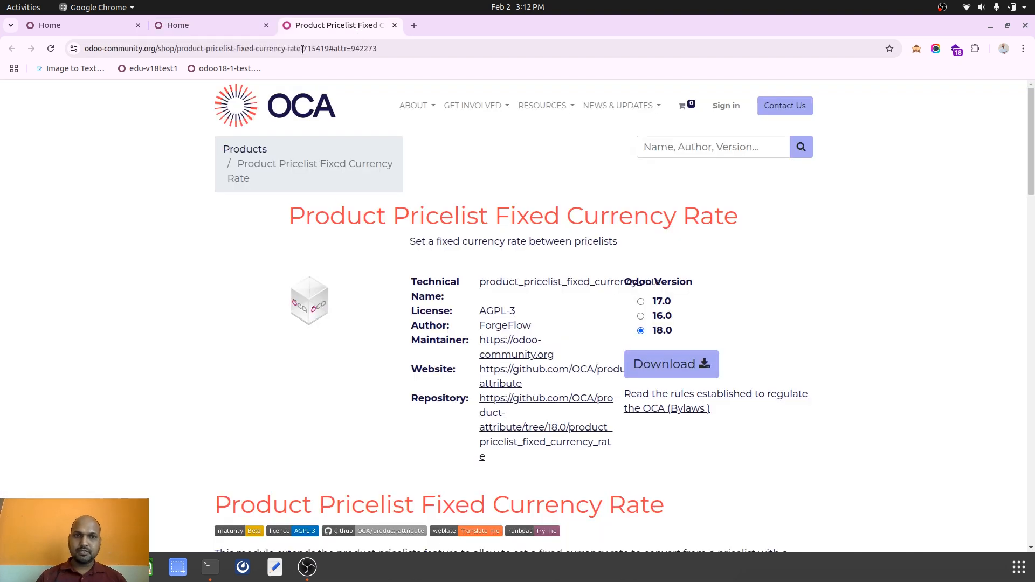
key(ctrl+Tab)
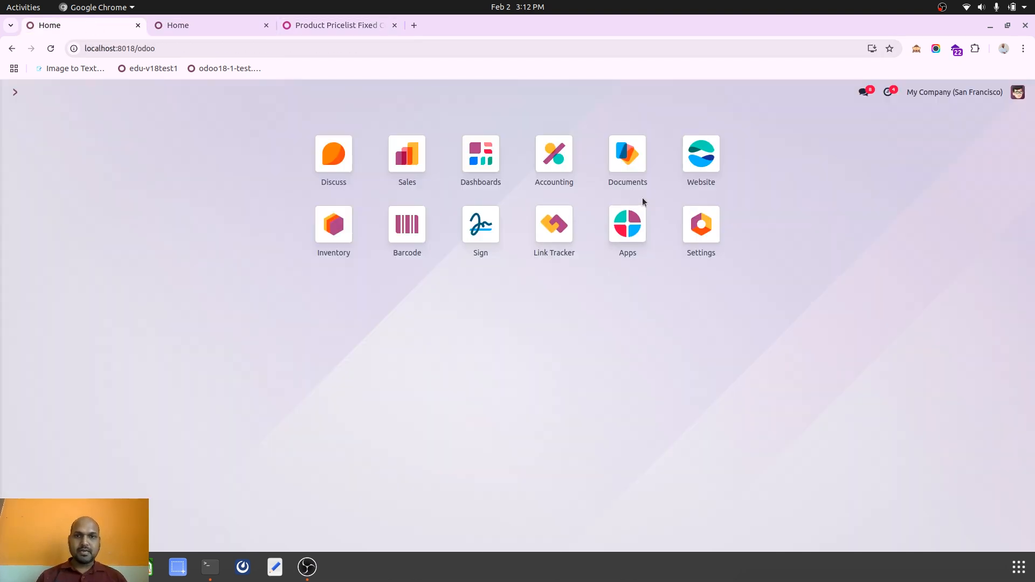
Open the INR Main pricelist in Sales and inspect its price rule without changing it.
click(413, 170)
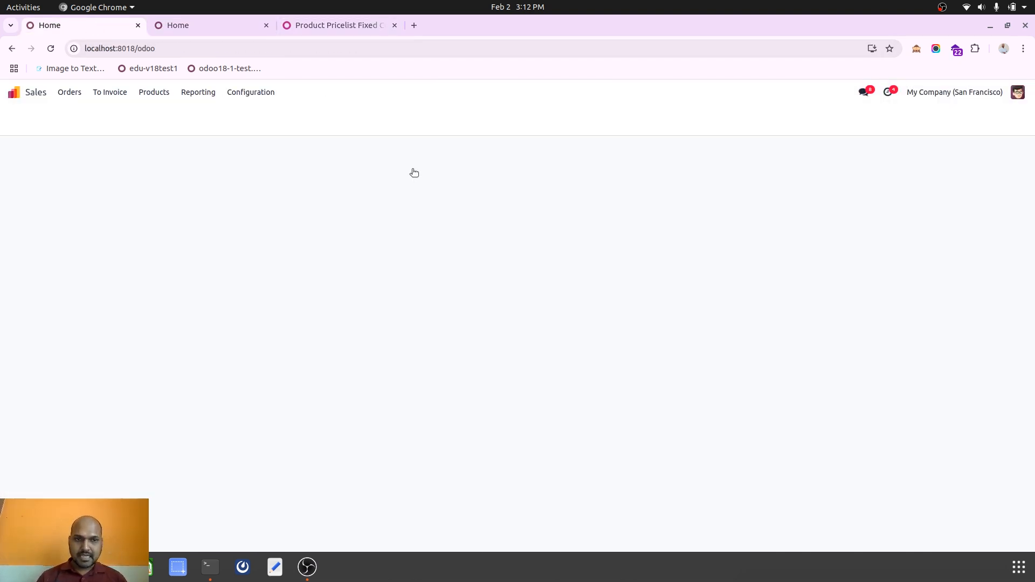
click(154, 92)
click(166, 140)
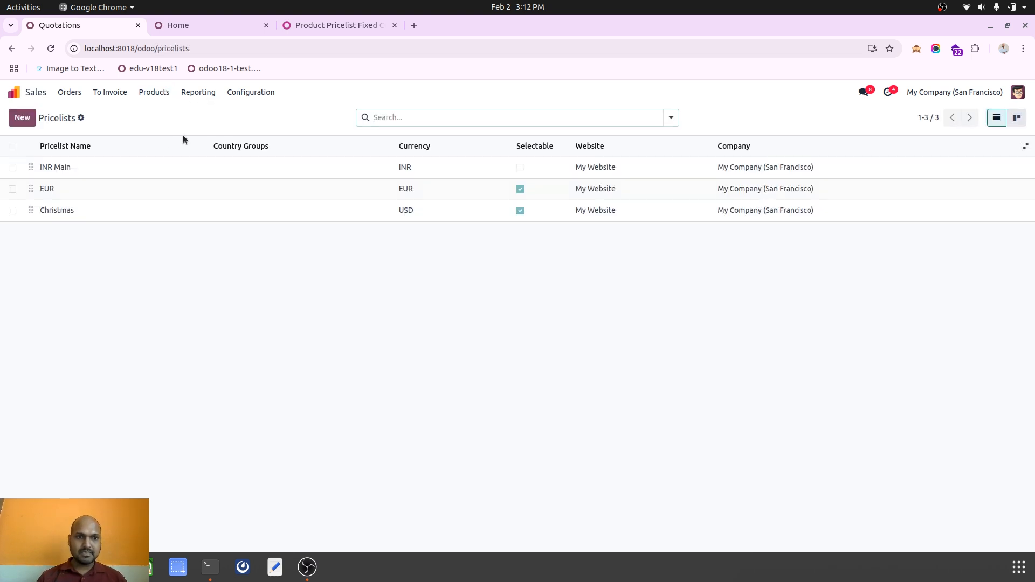
click(117, 168)
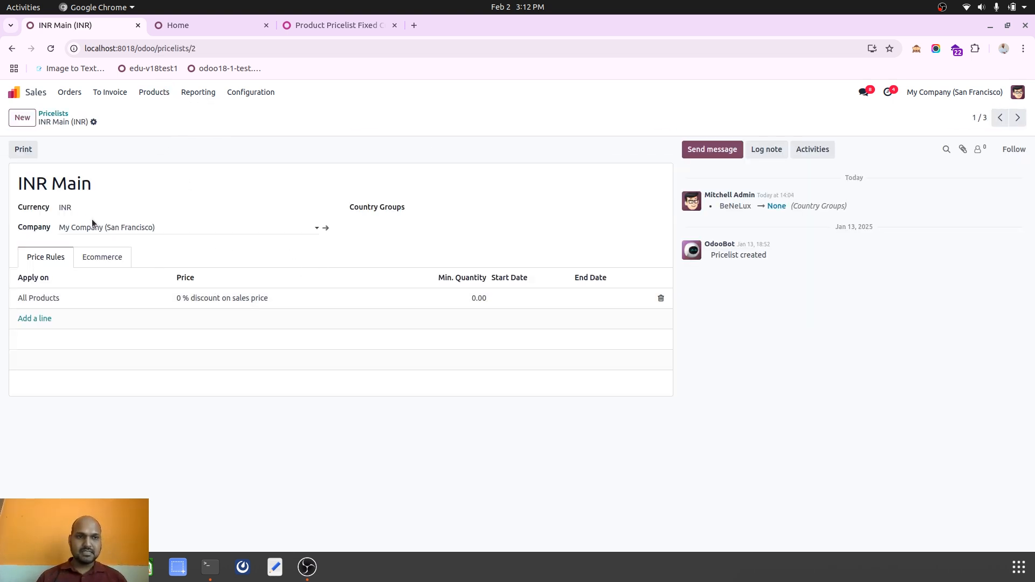
click(262, 299)
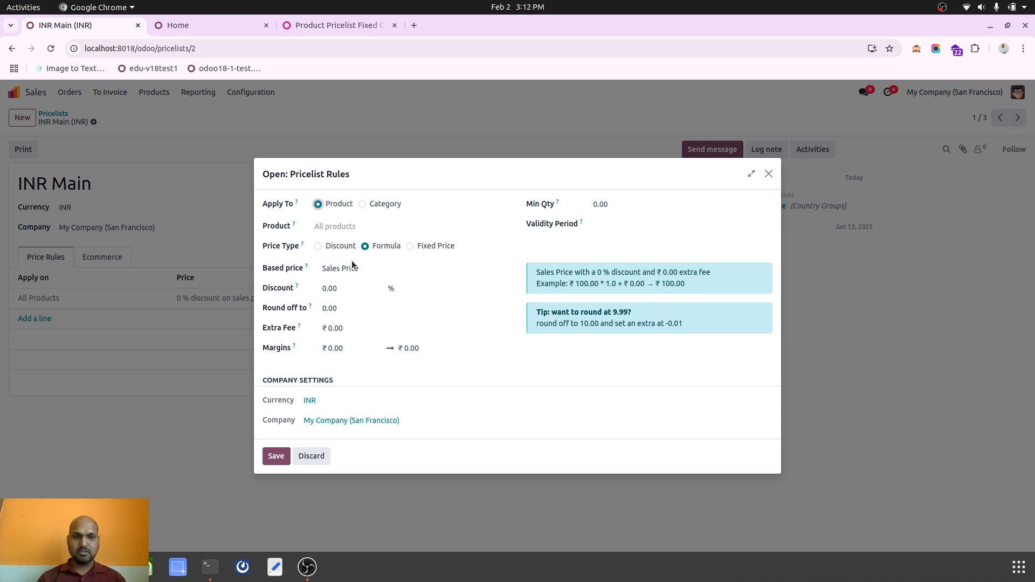
click(311, 456)
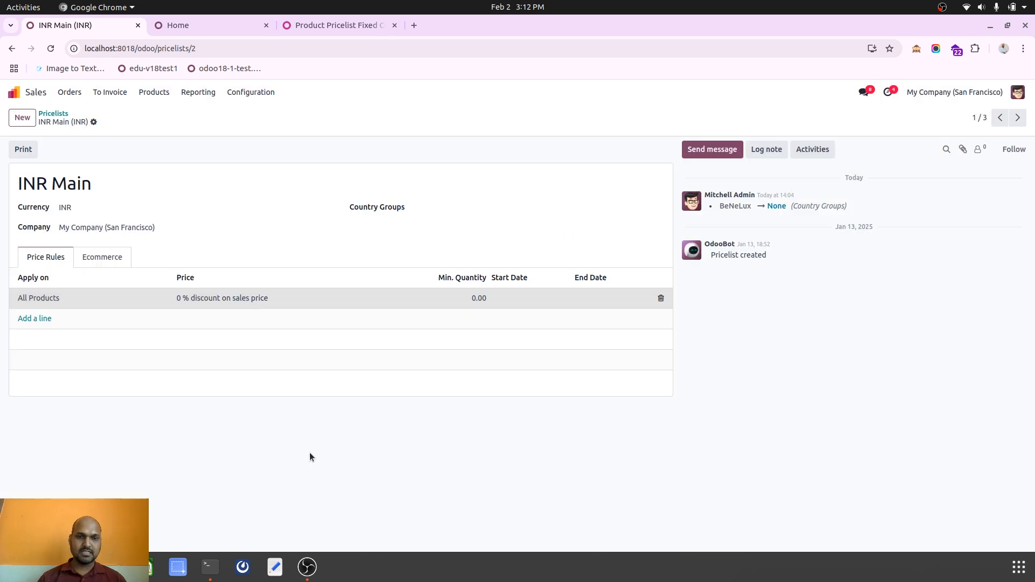
Open the EUR pricelist's price rule and examine its based price and other pricelist fields.
click(53, 114)
click(92, 200)
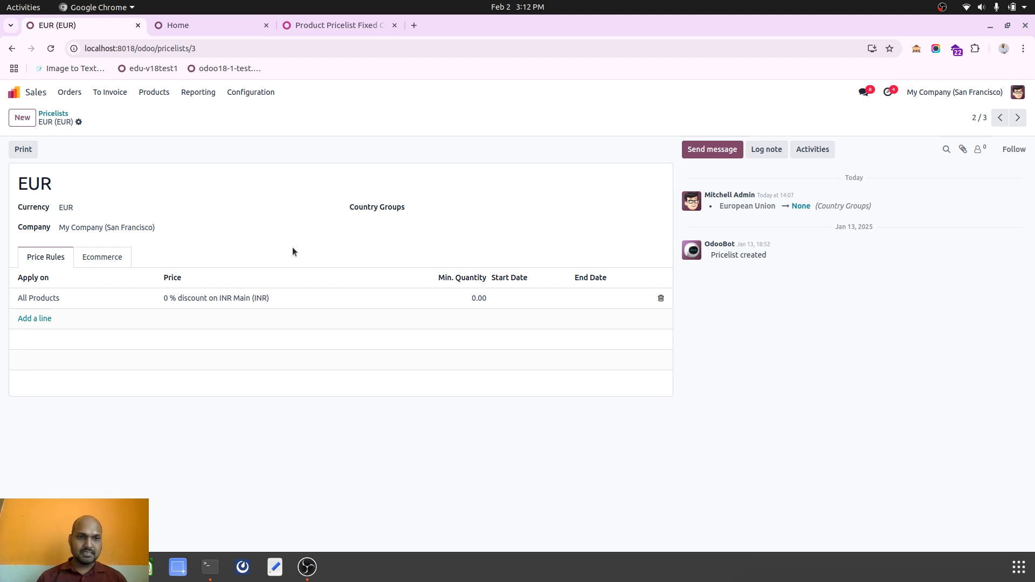
click(182, 301)
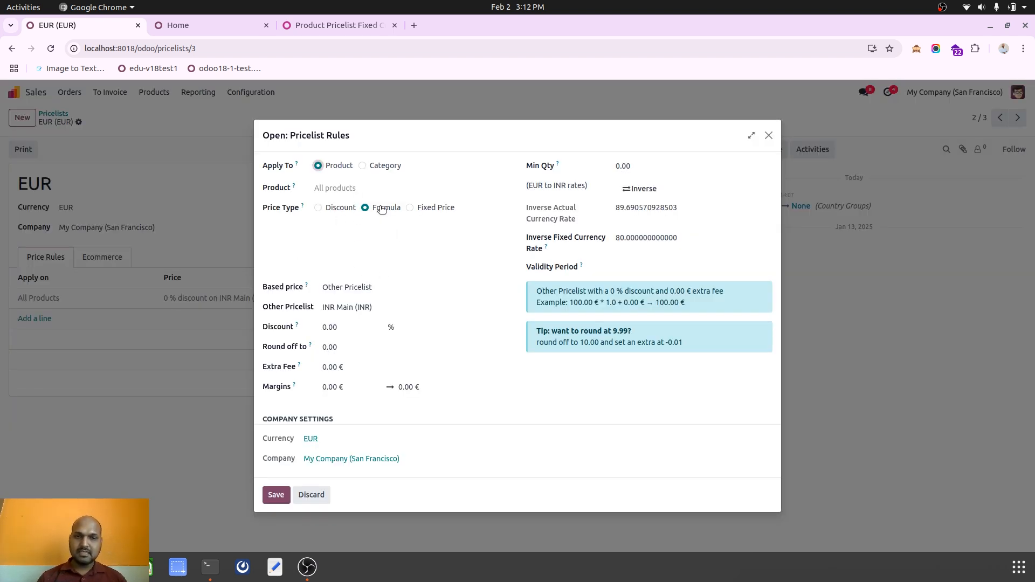
click(377, 292)
click(376, 292)
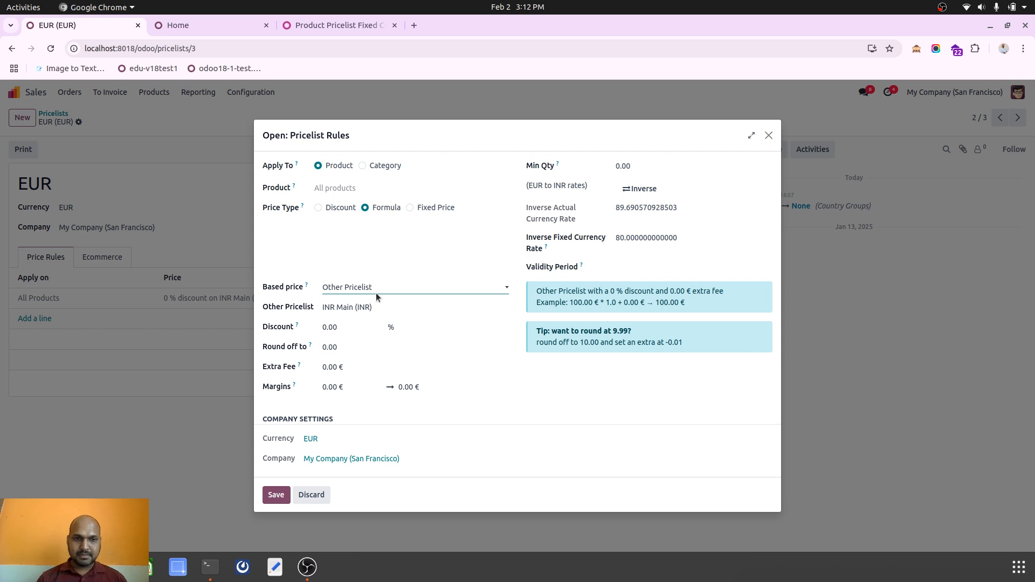
click(367, 306)
click(367, 305)
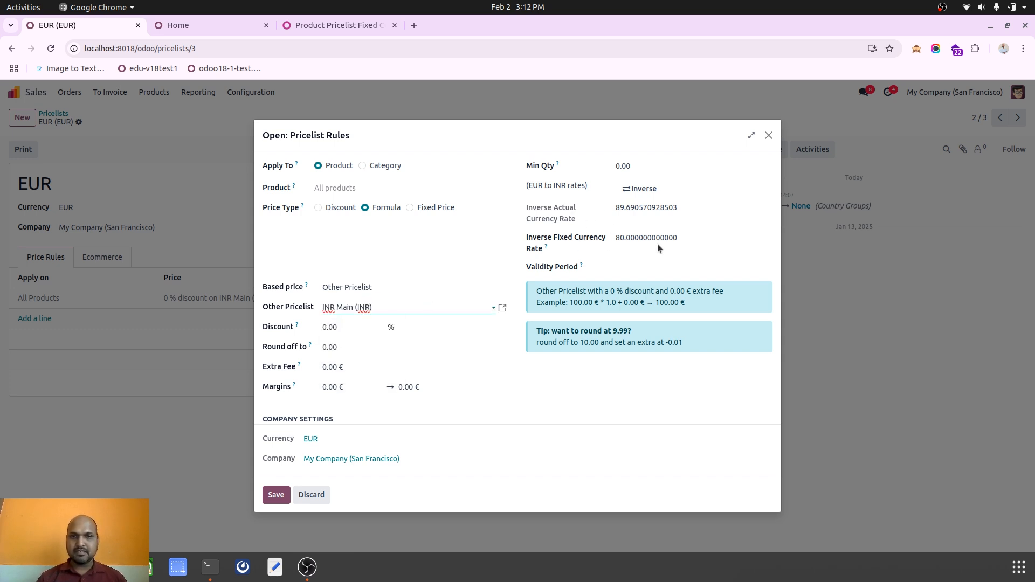
Toggle the rate direction and examine the actual and fixed currency rates, then discard the EUR rule.
click(641, 191)
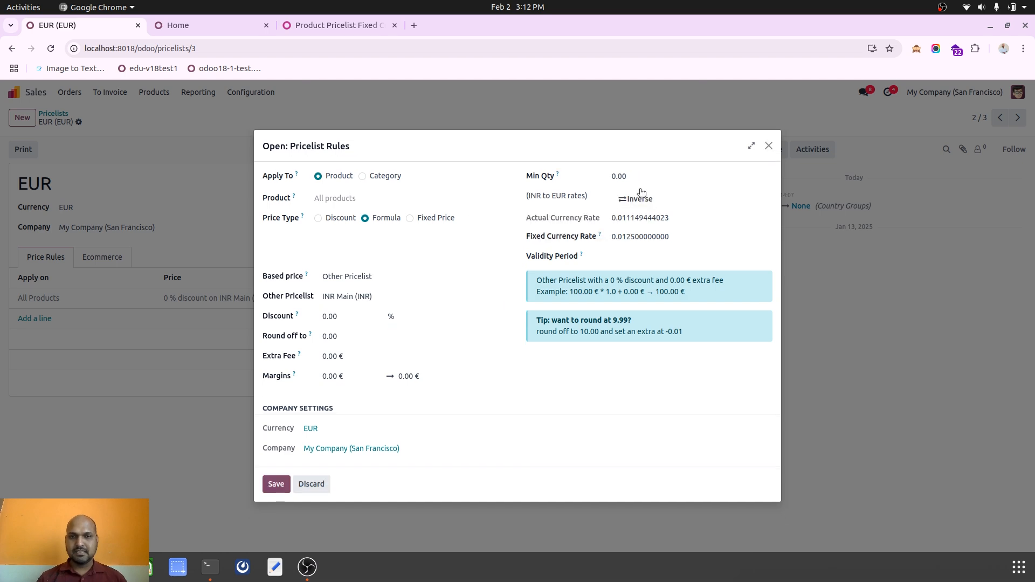
click(640, 200)
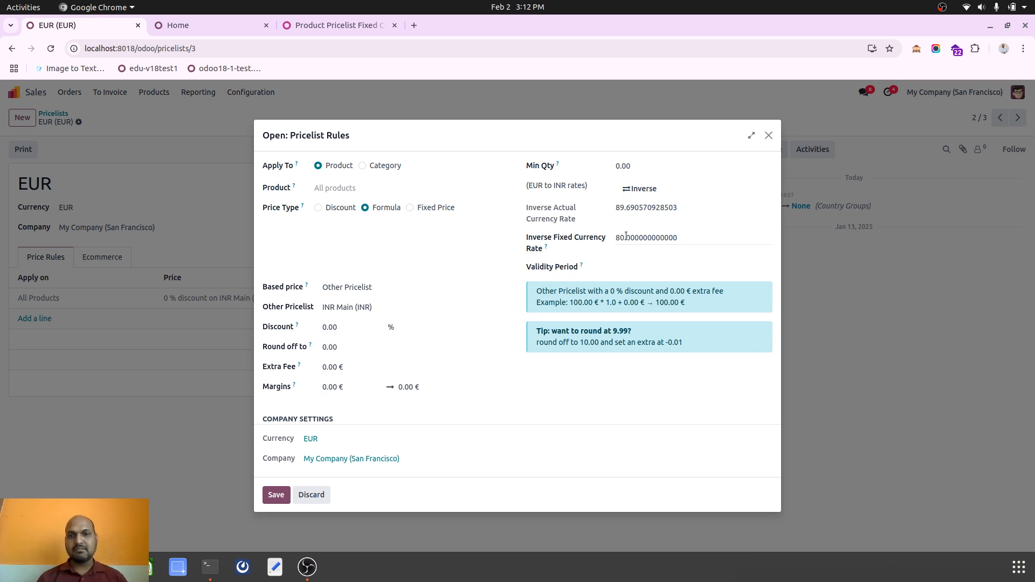
click(626, 237)
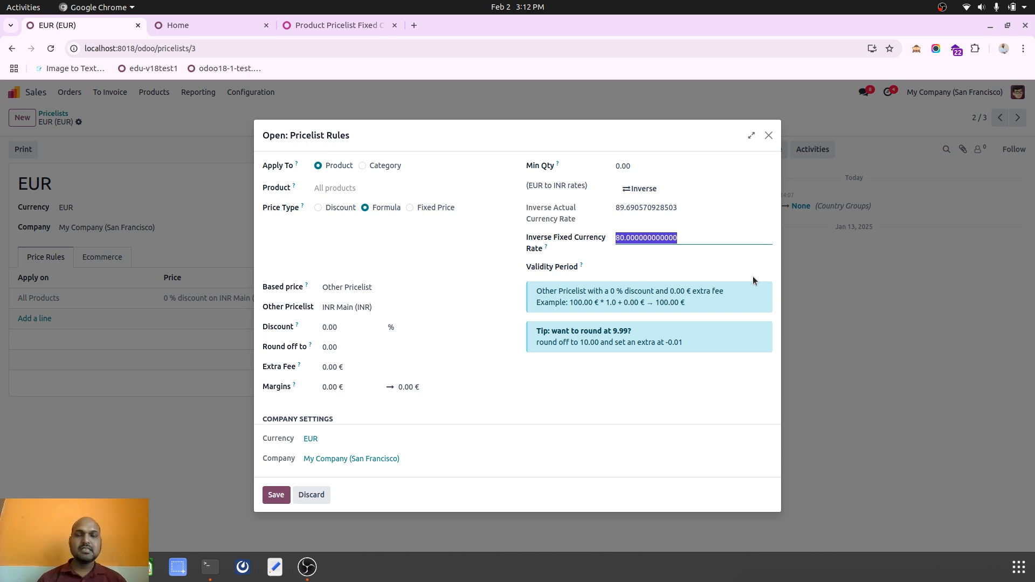
click(615, 207)
drag(615, 208, 679, 209)
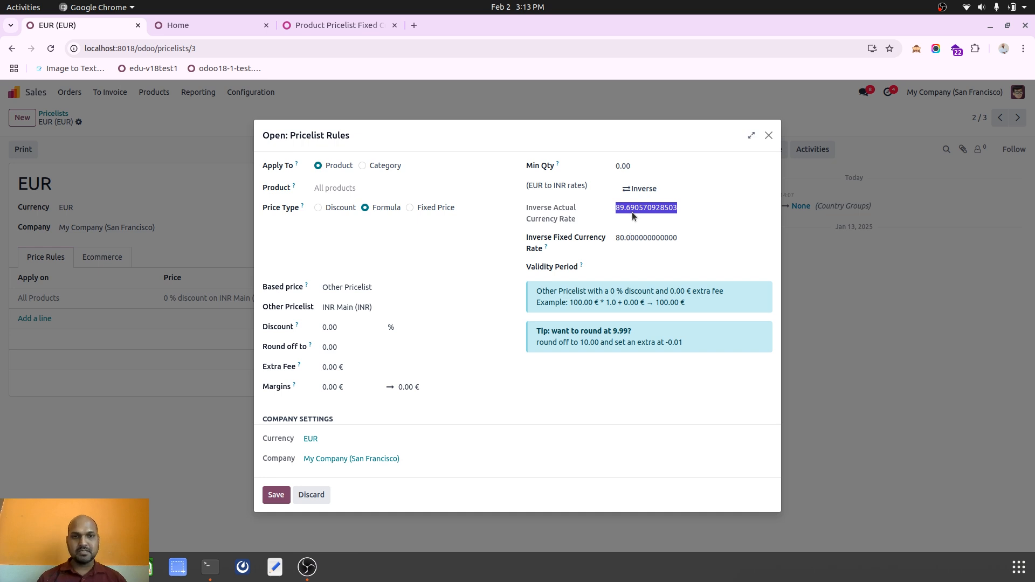
key(Tab)
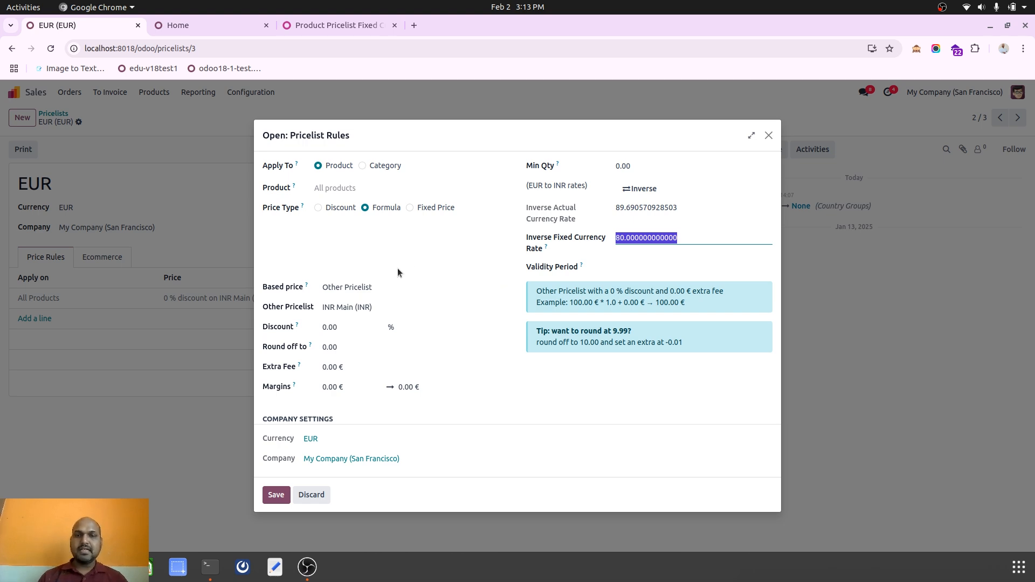
click(311, 493)
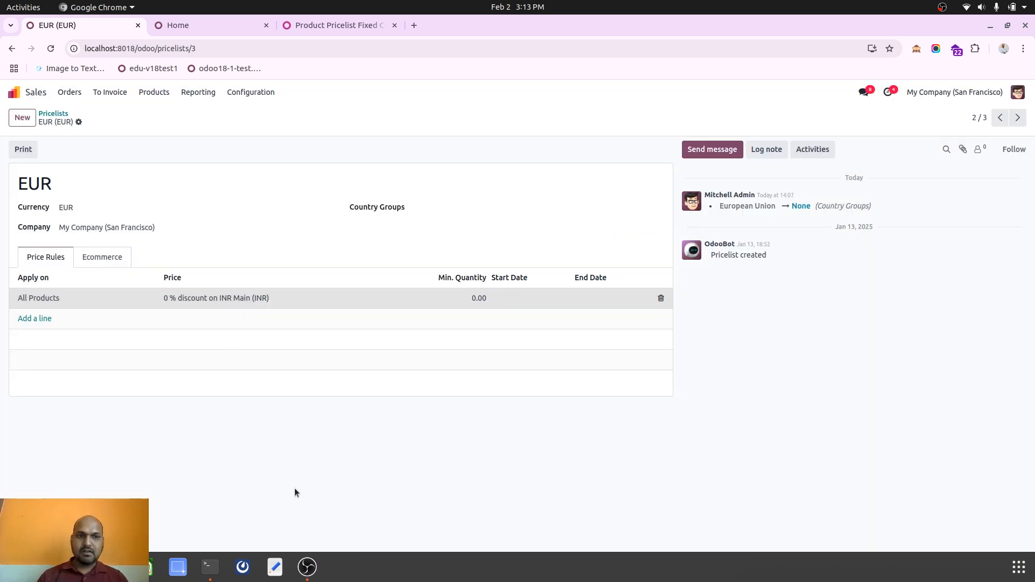
Open the Christmas pricelist and rename it to Christmas (USD).
click(52, 113)
click(90, 212)
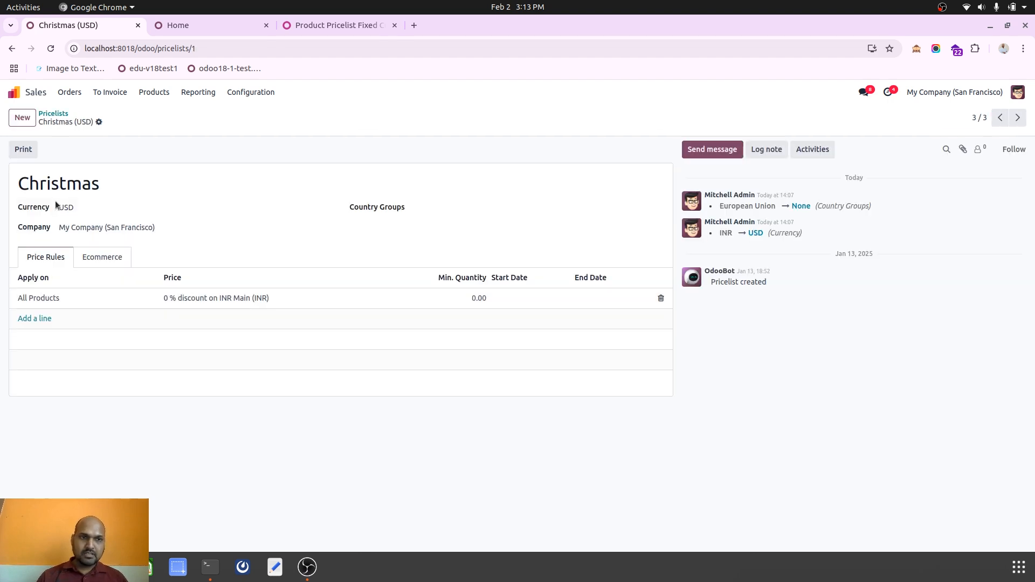
click(95, 185)
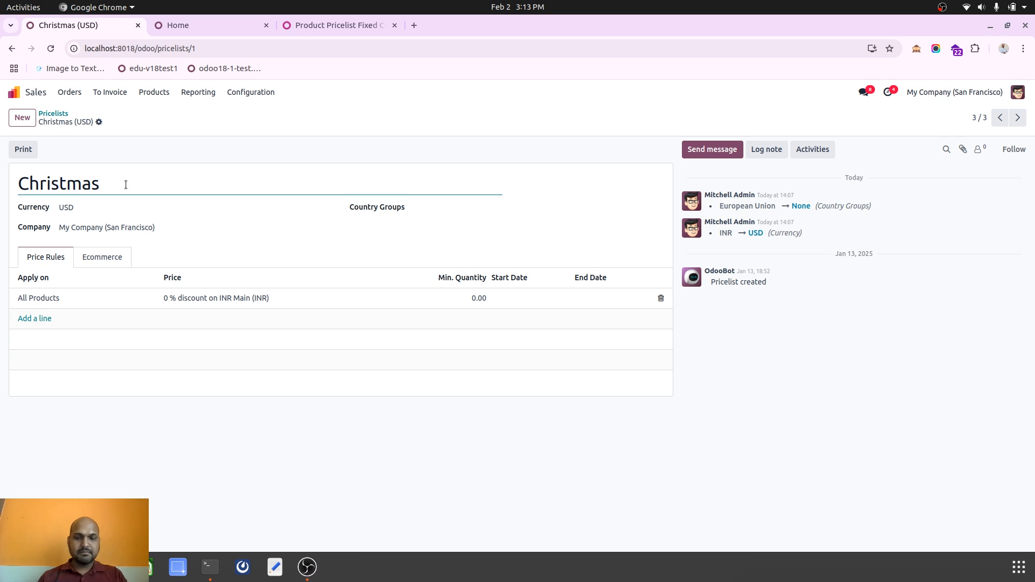
text(())
key(Left)
text(USD)
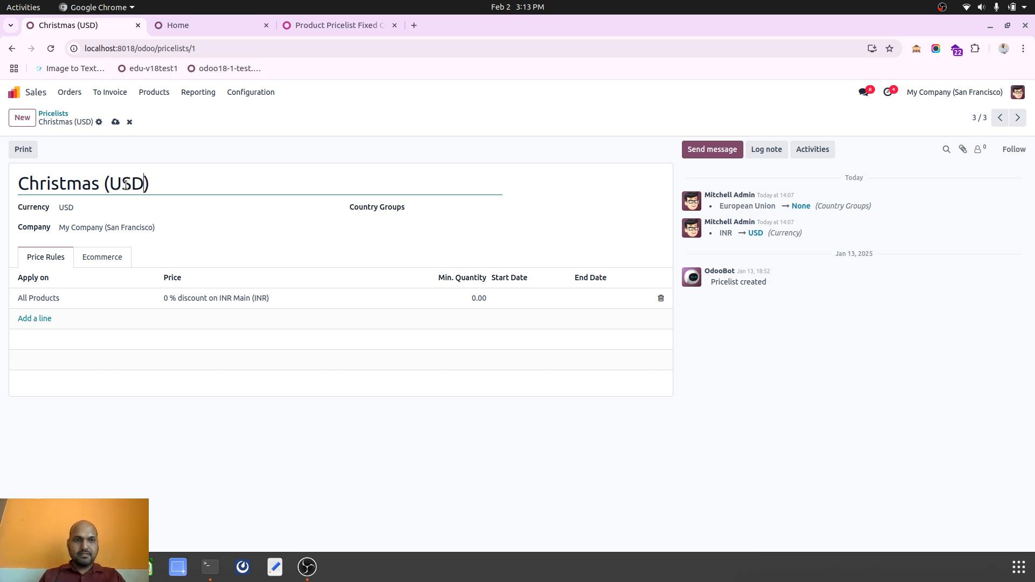
Set the Christmas (USD) price rule's inverse fixed currency rate to 75, then save the rule and the pricelist.
click(186, 300)
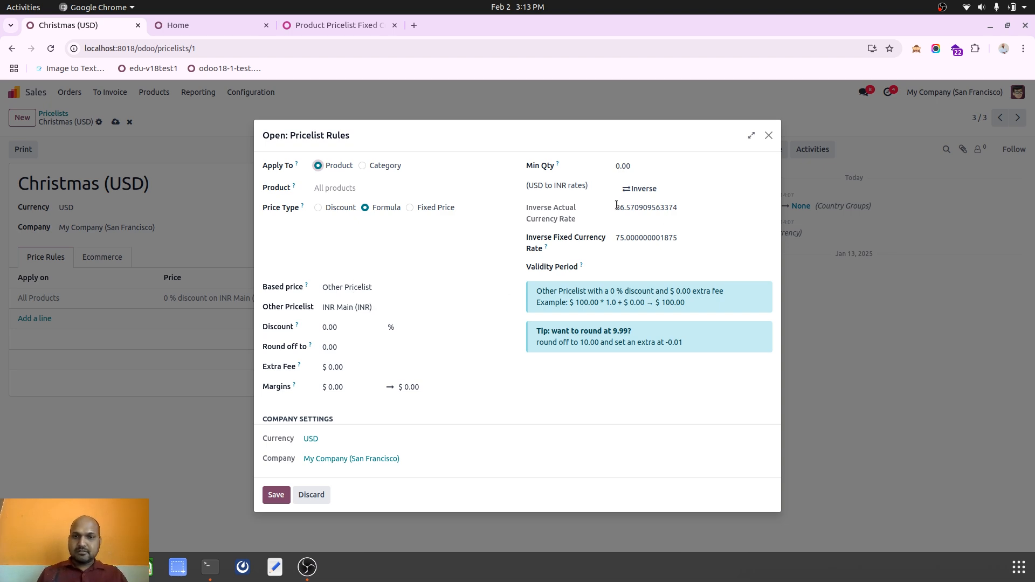
click(618, 240)
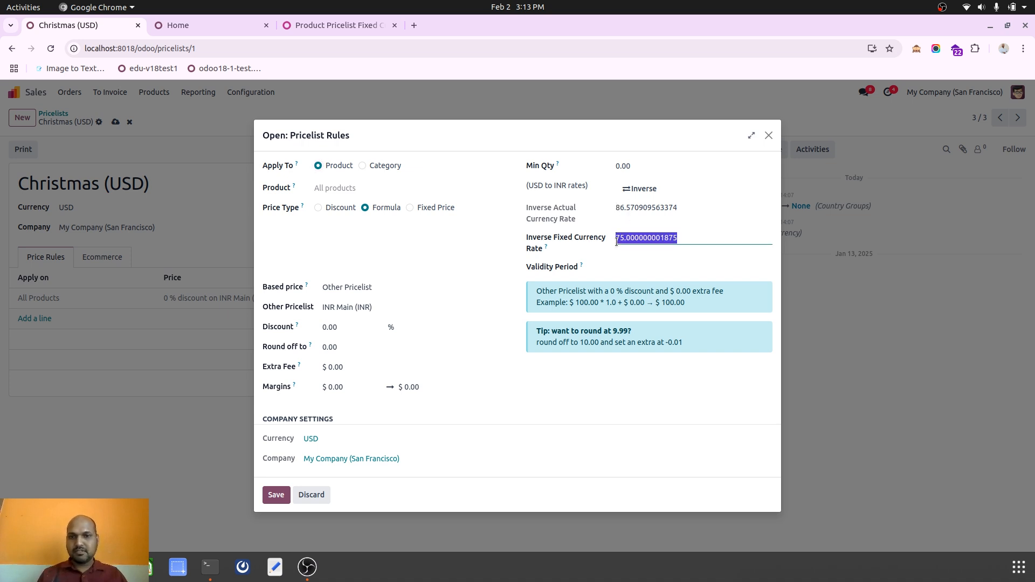
click(688, 238)
drag(679, 237, 639, 233)
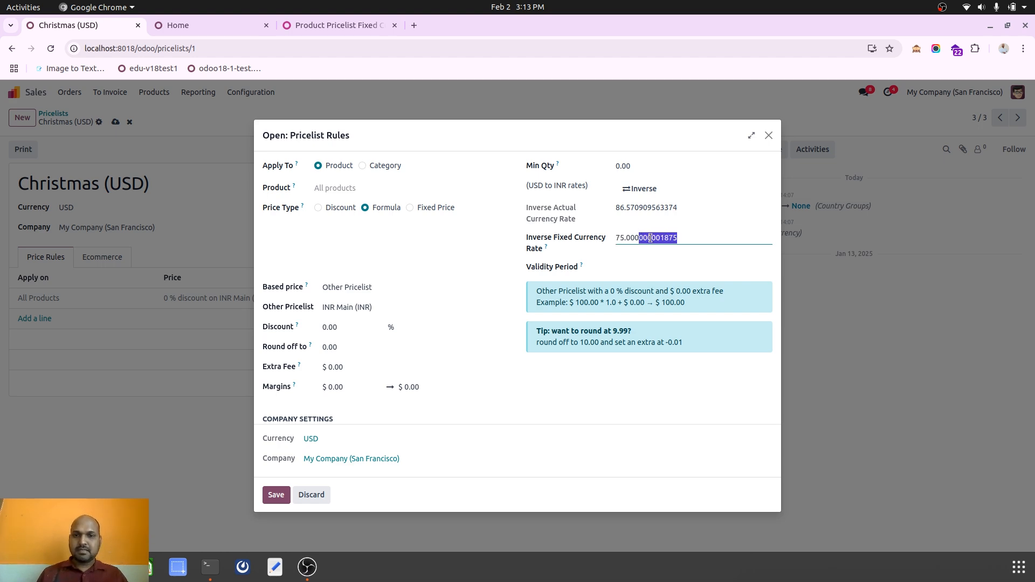
click(613, 260)
double_click(660, 238)
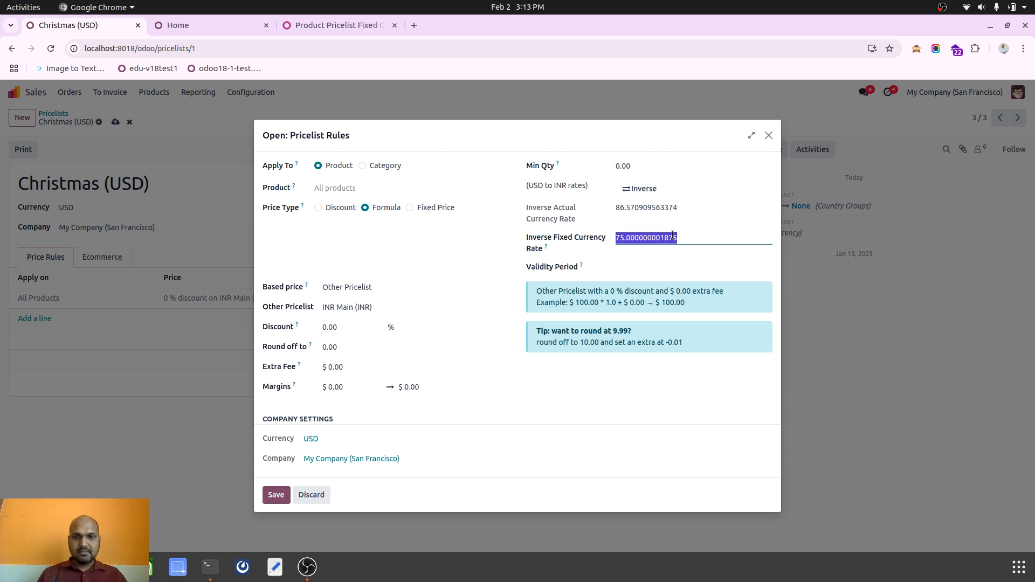
text(75)
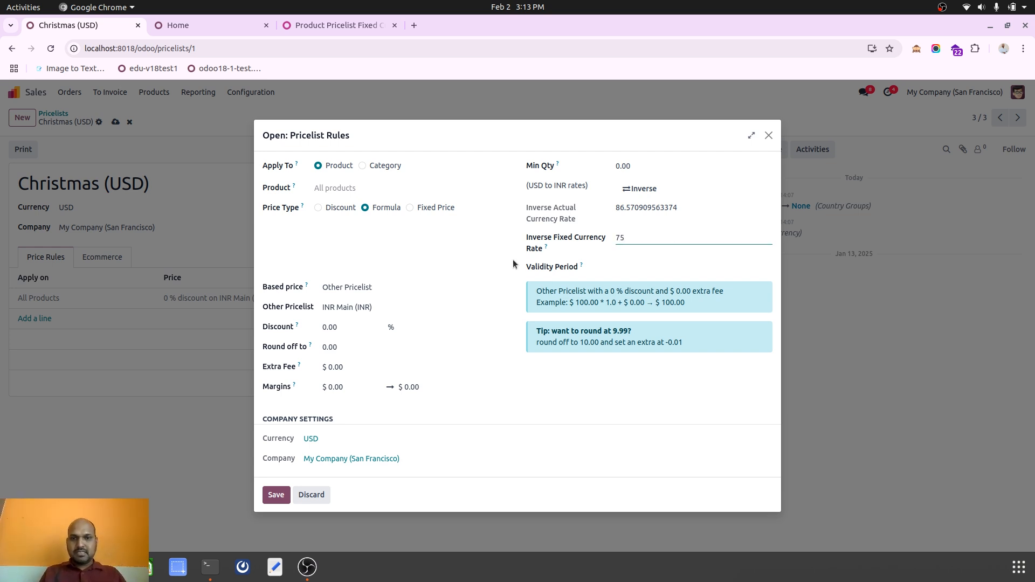
click(513, 260)
click(276, 495)
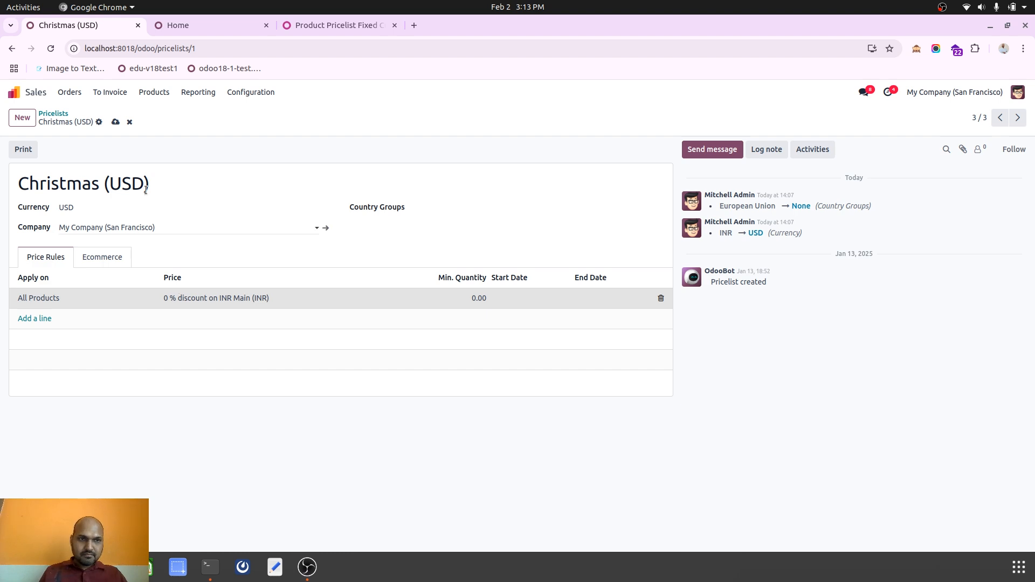
click(115, 122)
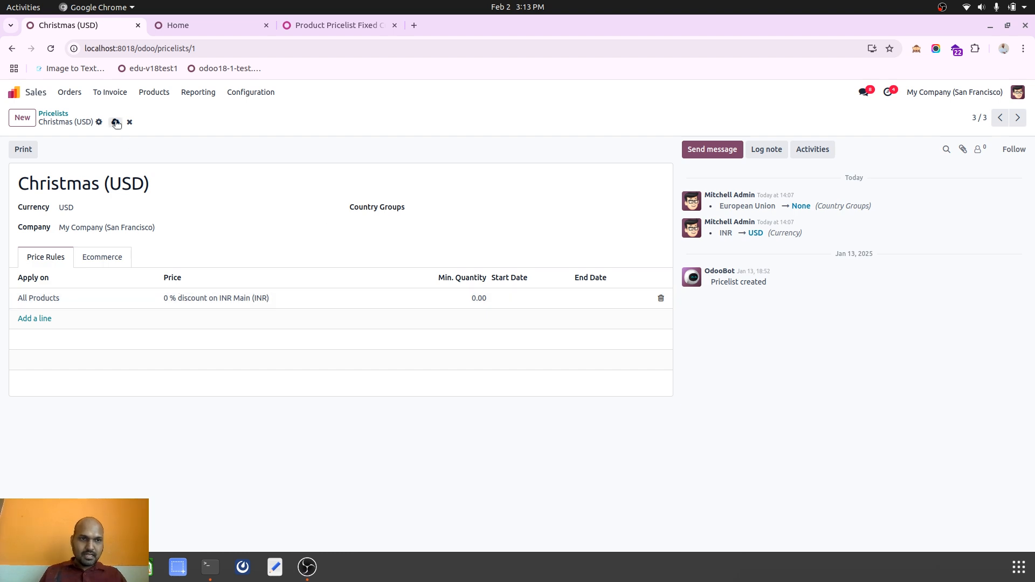
Open the Metal Wire product and inspect its sales price and its pricelist rules.
click(154, 91)
click(156, 110)
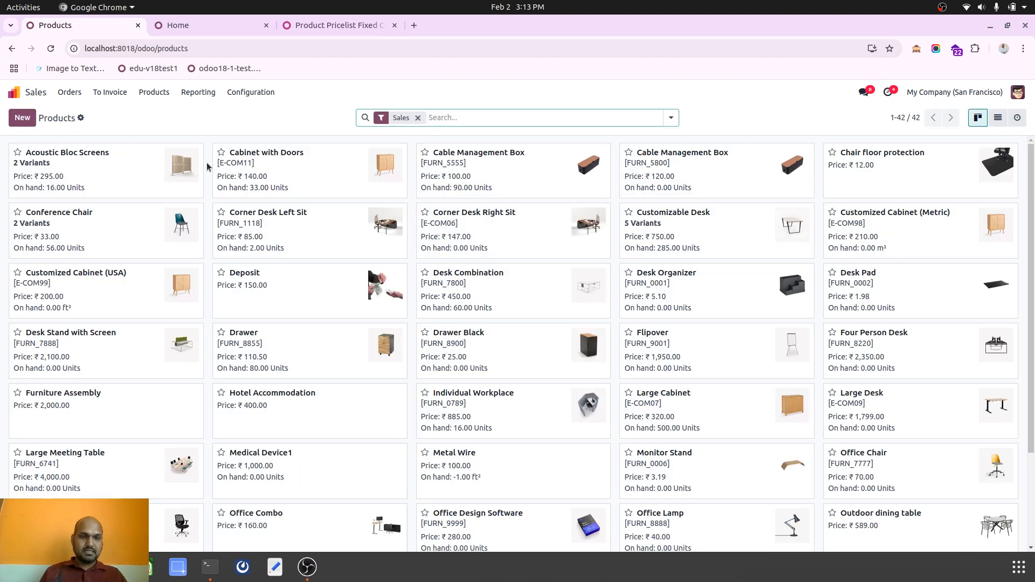
click(505, 456)
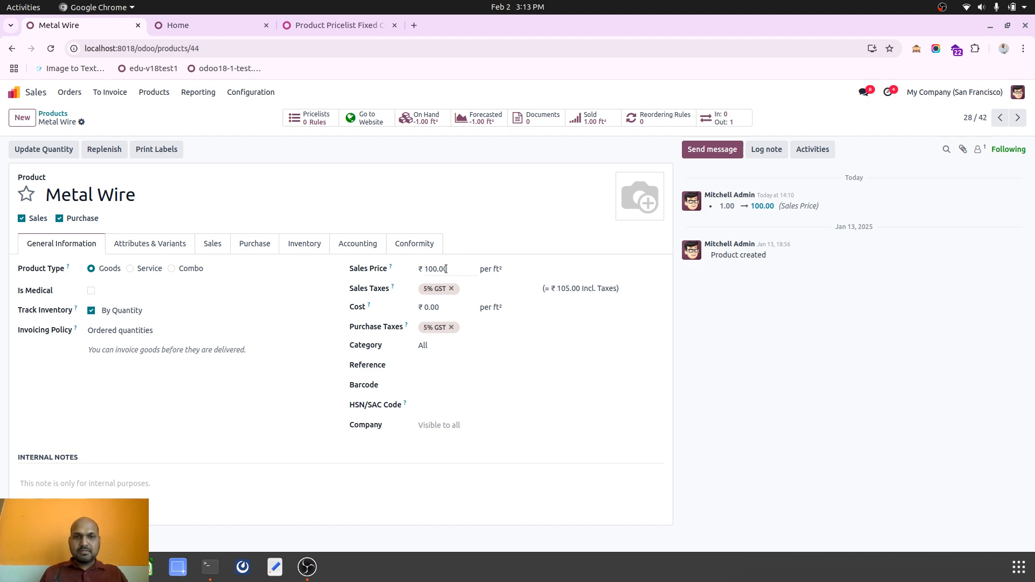
double_click(446, 269)
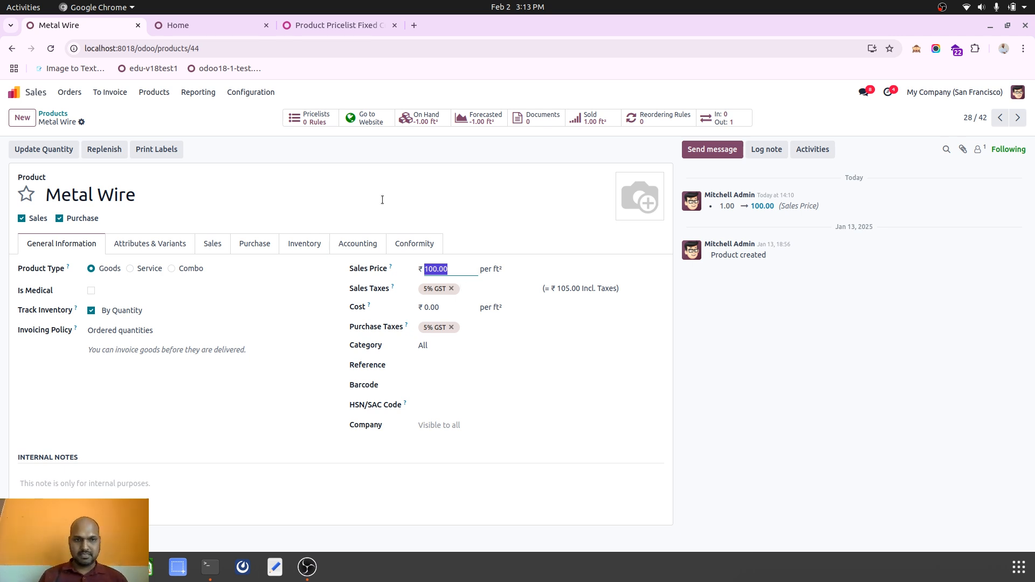
click(315, 118)
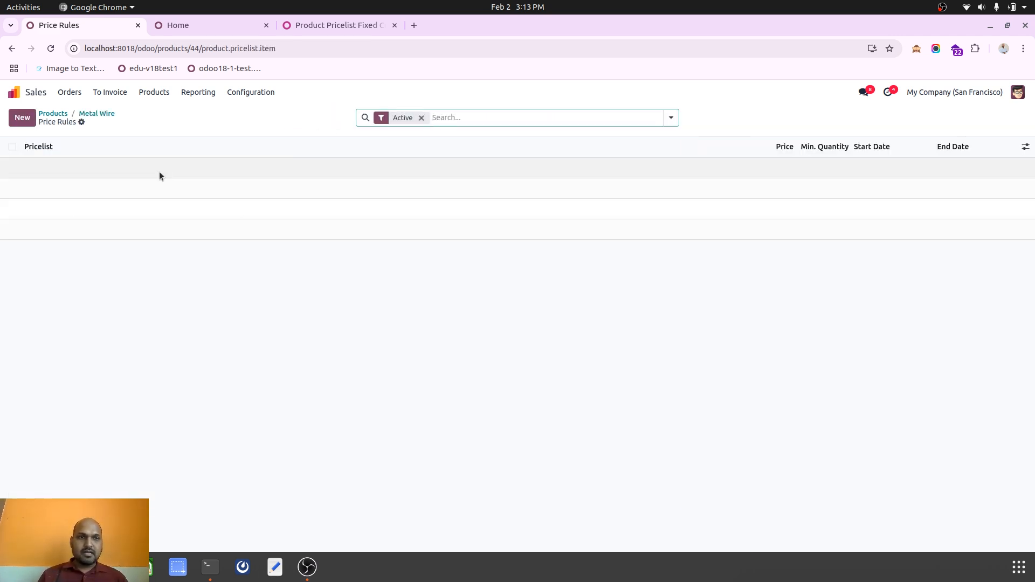
click(95, 114)
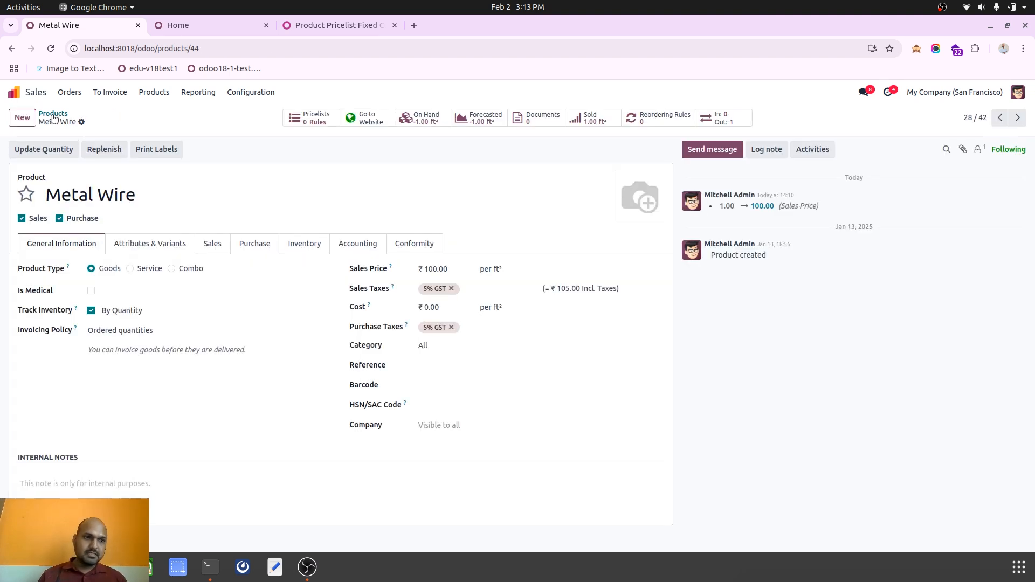
Create a new quotation and select Azure Interior as the customer.
click(70, 93)
click(79, 111)
click(22, 117)
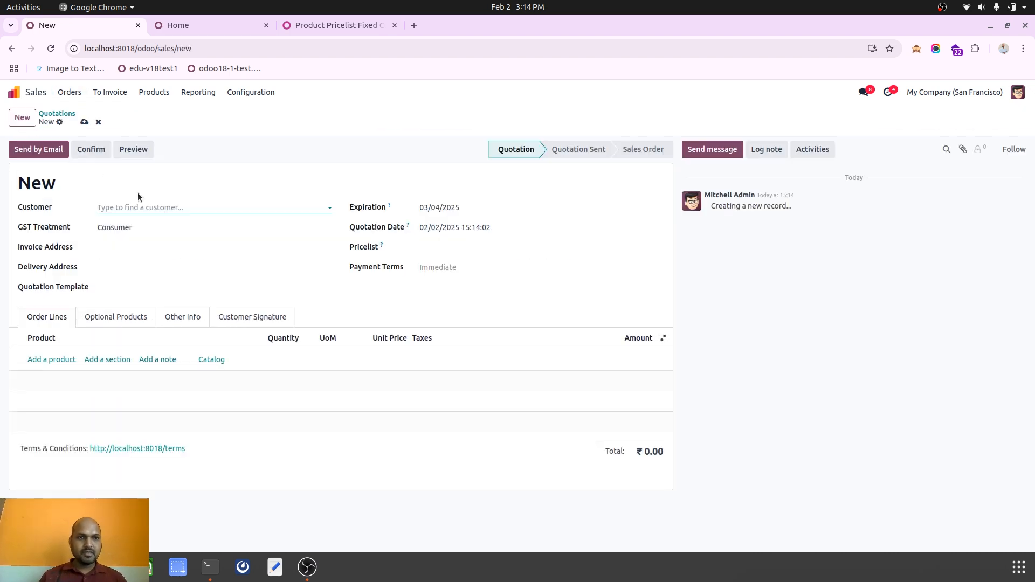
click(137, 208)
click(116, 226)
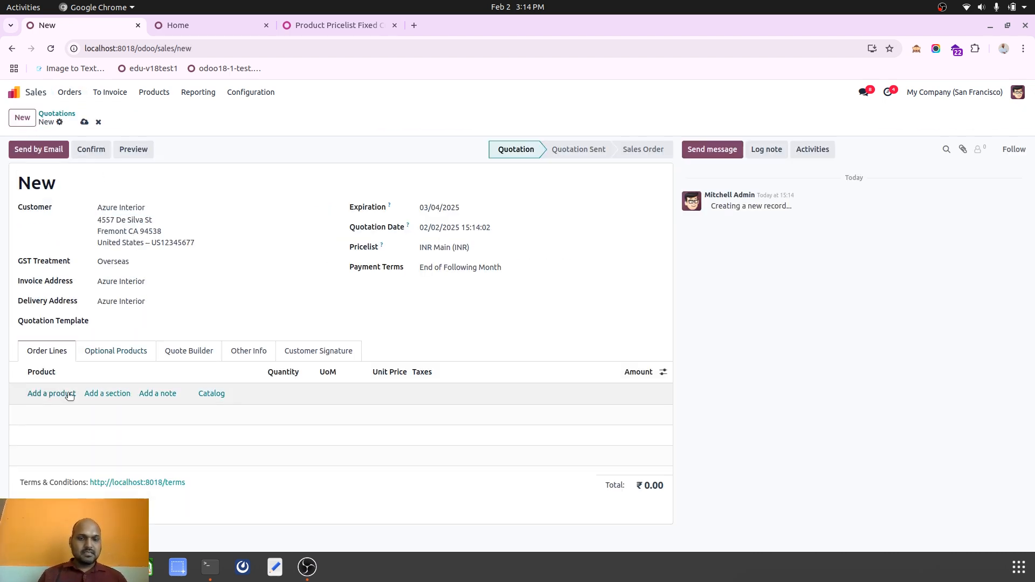
Add Metal Wire to the quotation's order lines with a quantity of 100.
click(51, 394)
text(met)
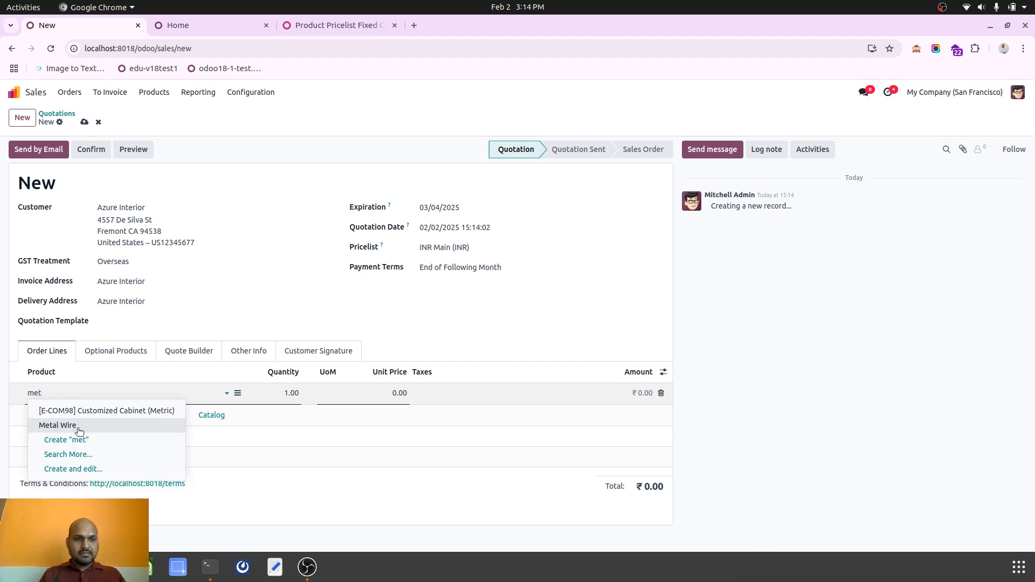
click(76, 425)
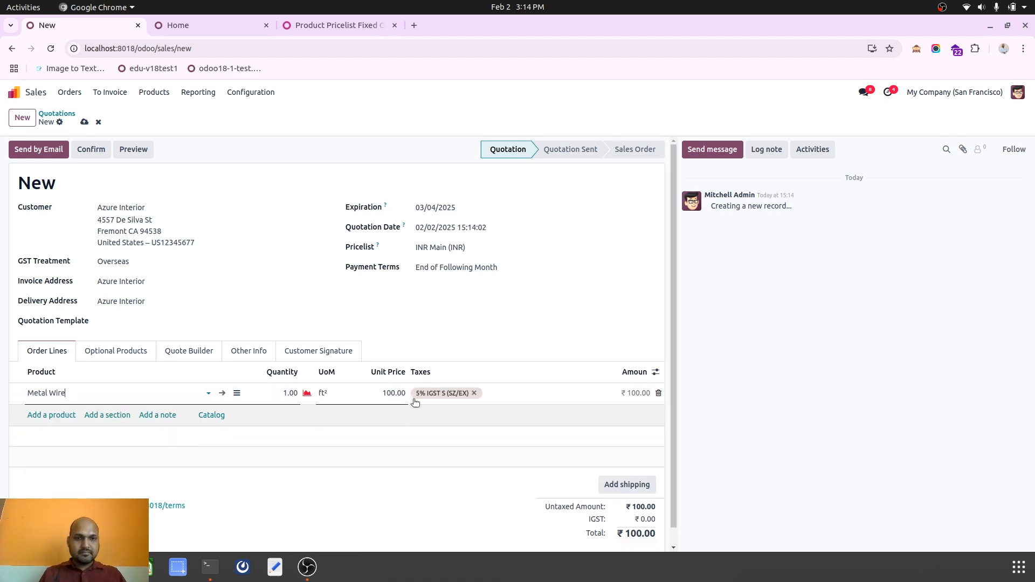
click(289, 393)
text(100)
click(489, 341)
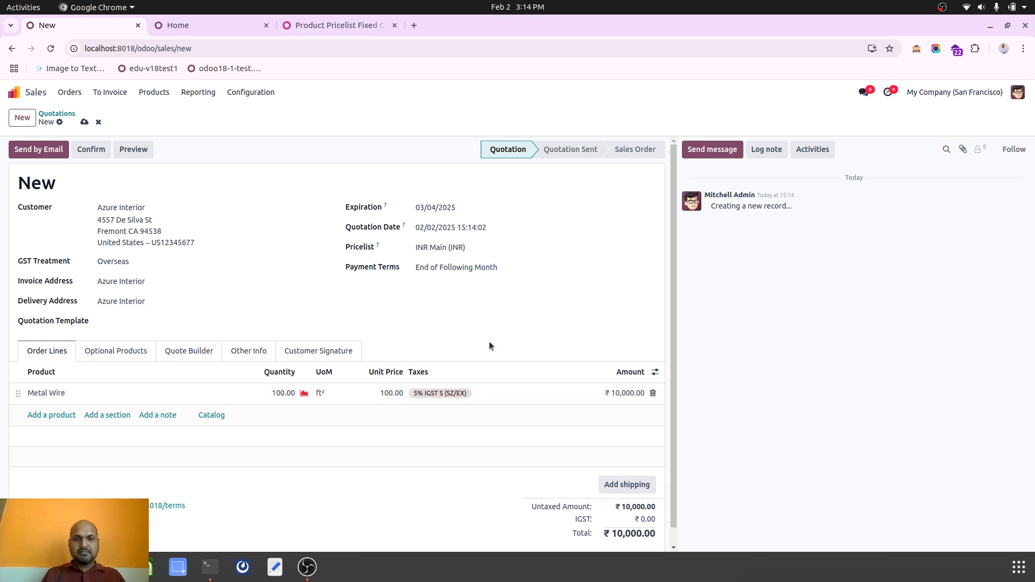
Switch the quotation's pricelist to EUR (EUR) and update the prices.
click(462, 244)
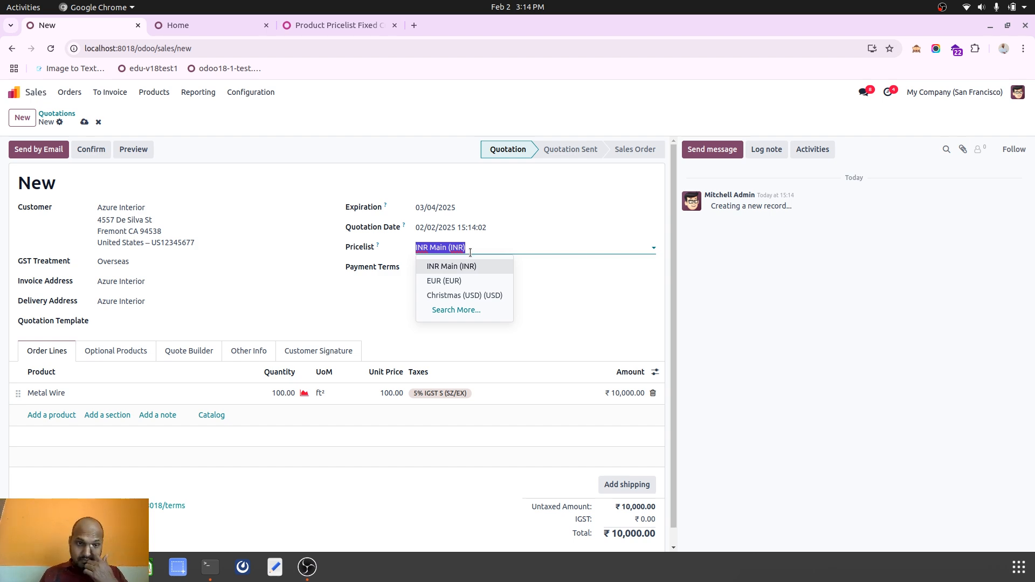
click(468, 279)
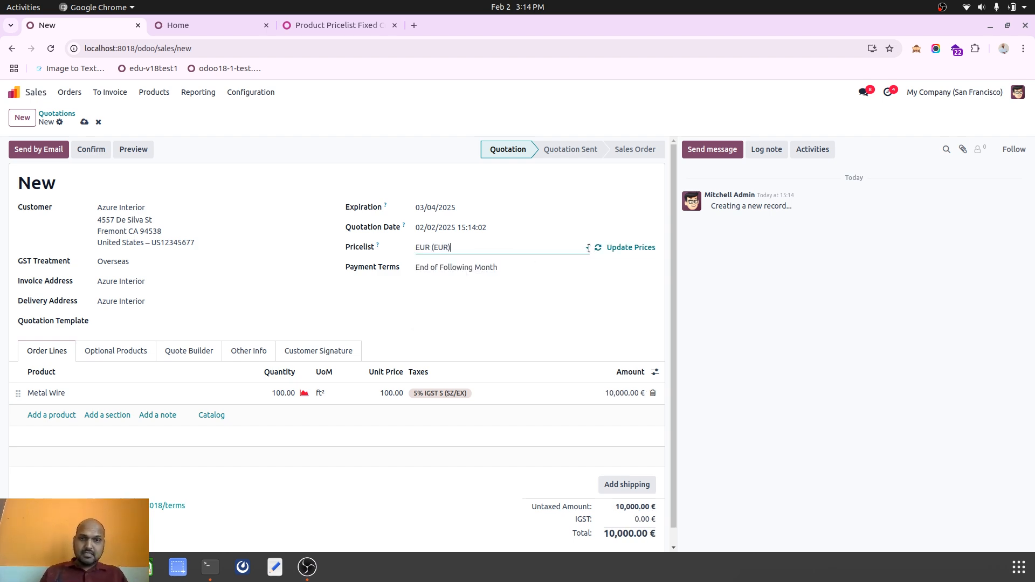
click(620, 249)
click(361, 351)
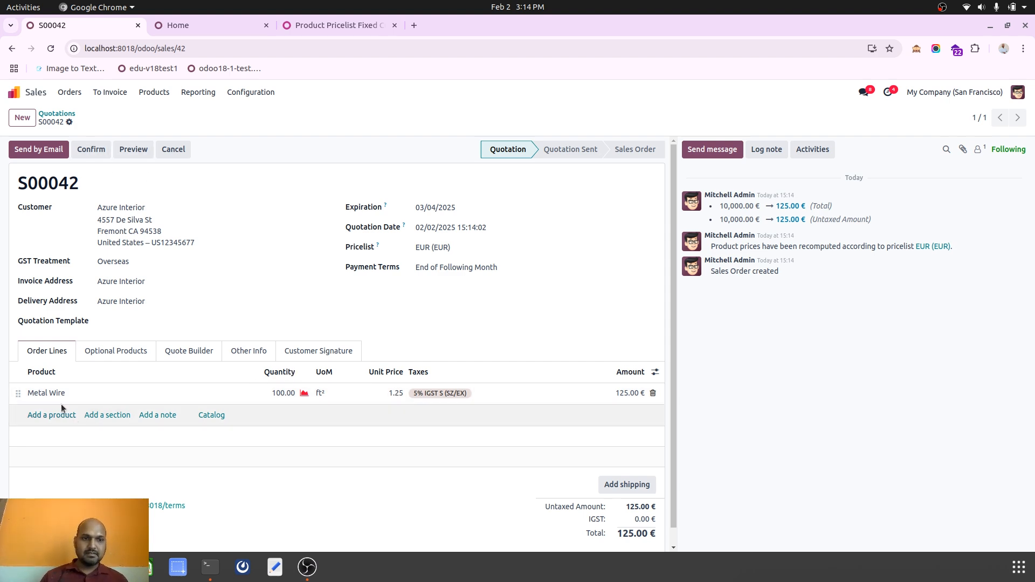
Open Metal Wire from the order line and update its quantity on hand to 1000000.
click(150, 403)
click(219, 393)
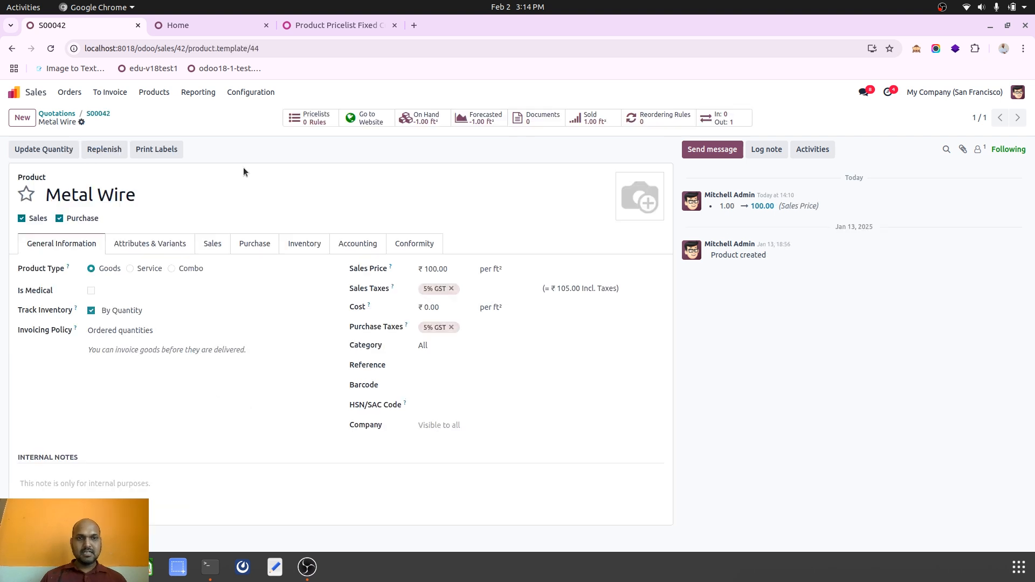
click(422, 119)
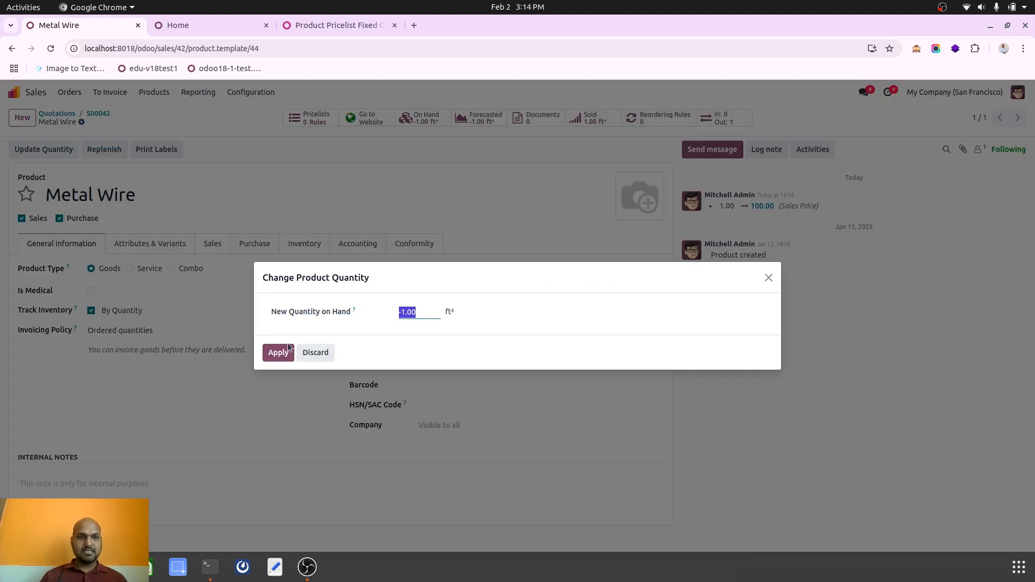
text(100.0)
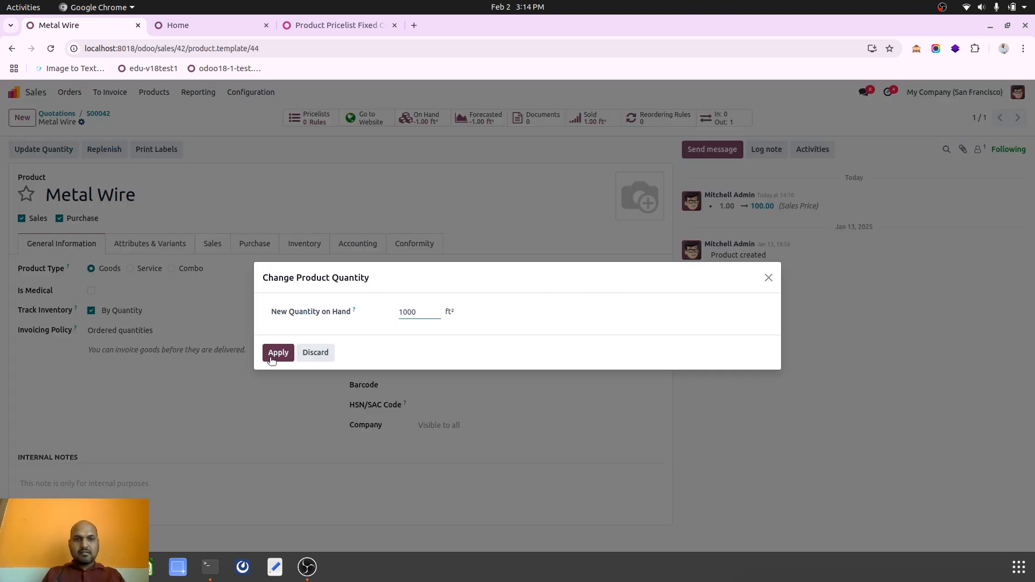
click(272, 356)
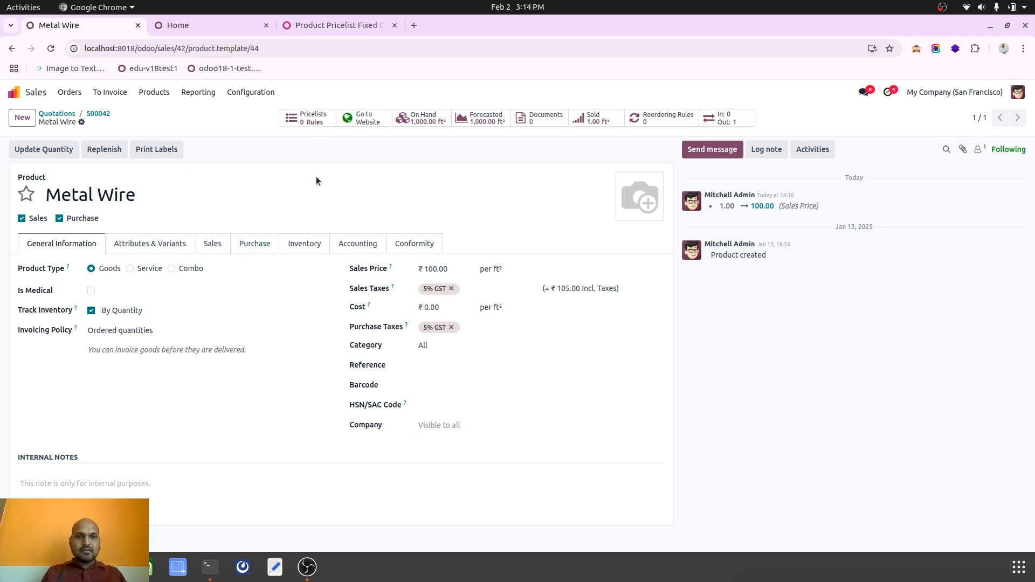
click(425, 120)
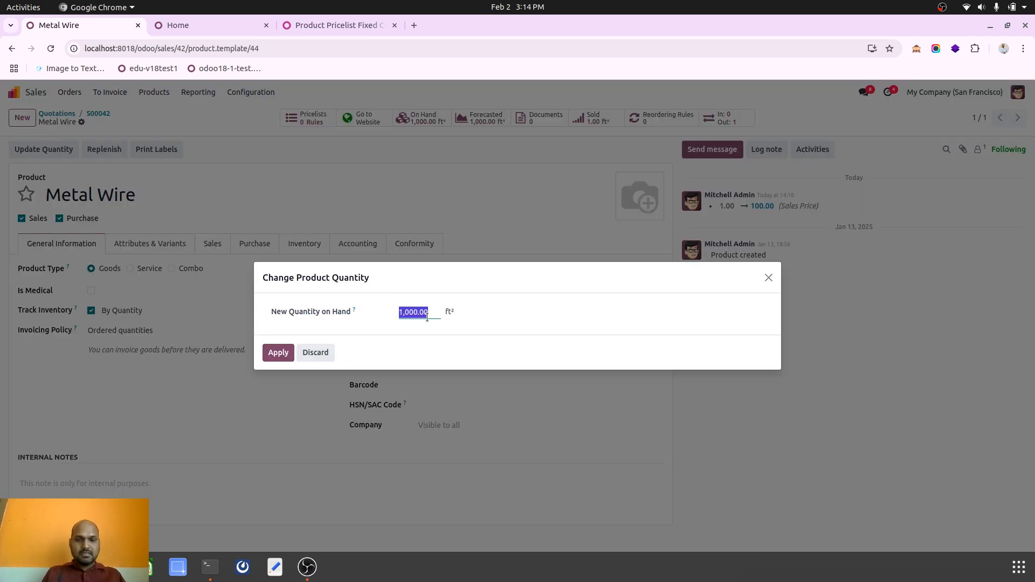
text(1)
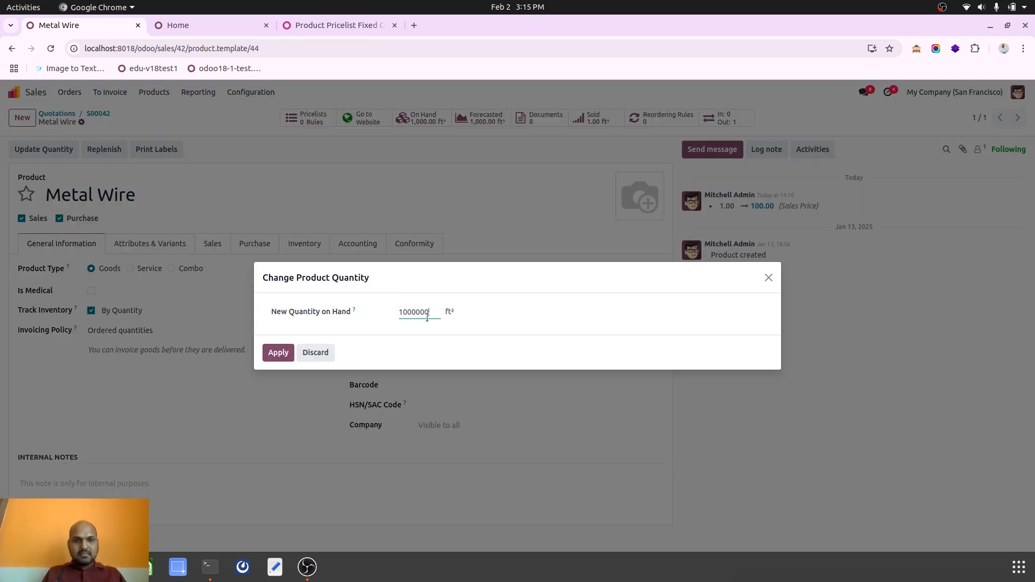
click(278, 352)
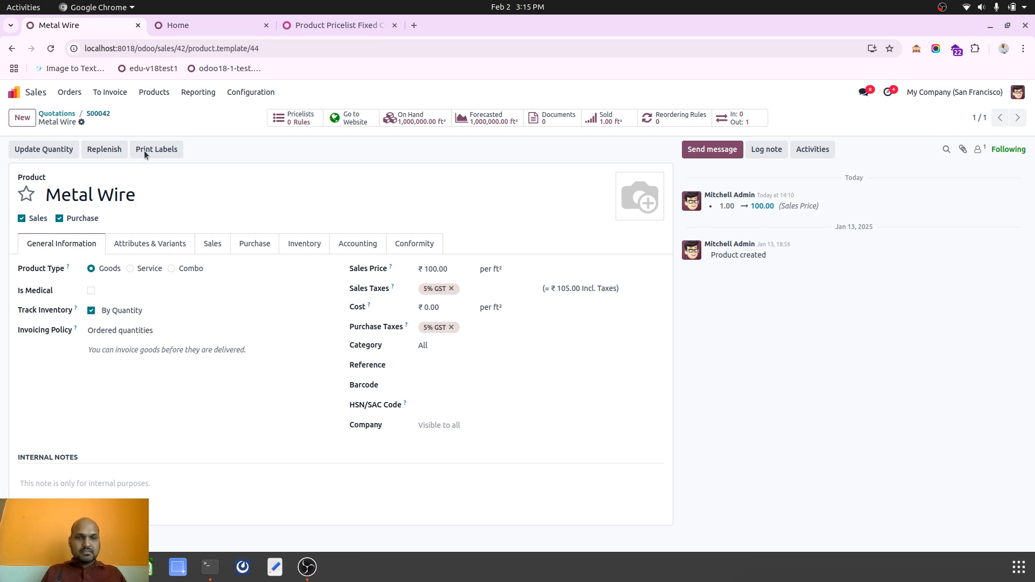
Return to quotation S00042, confirm it, and validate its delivery order.
click(99, 114)
click(77, 149)
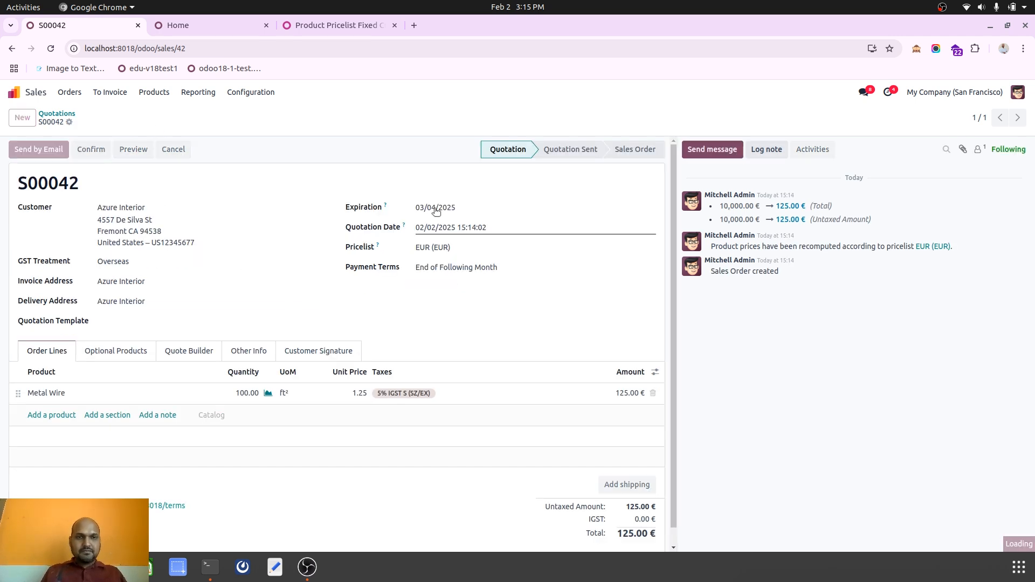
click(515, 118)
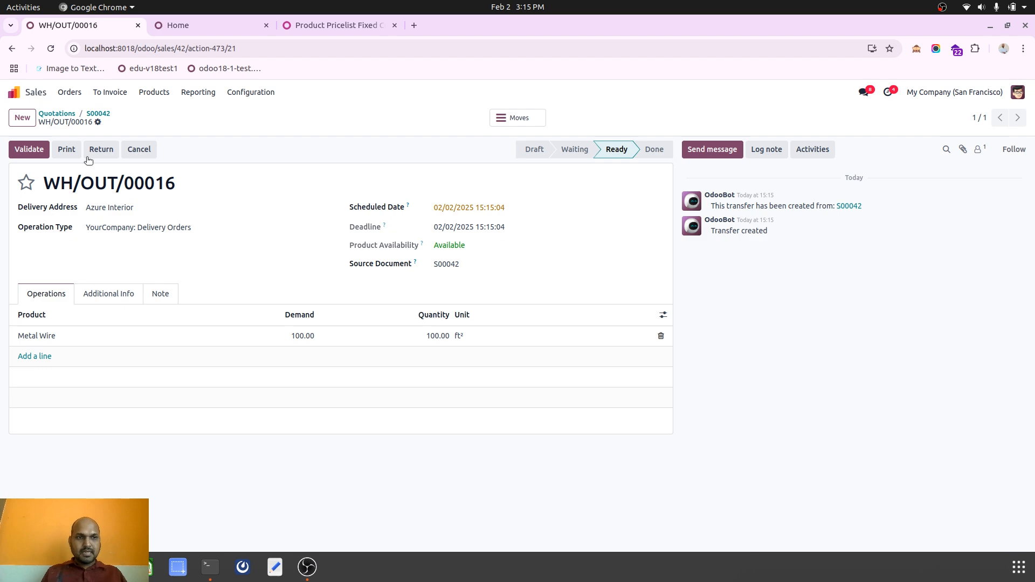
click(32, 151)
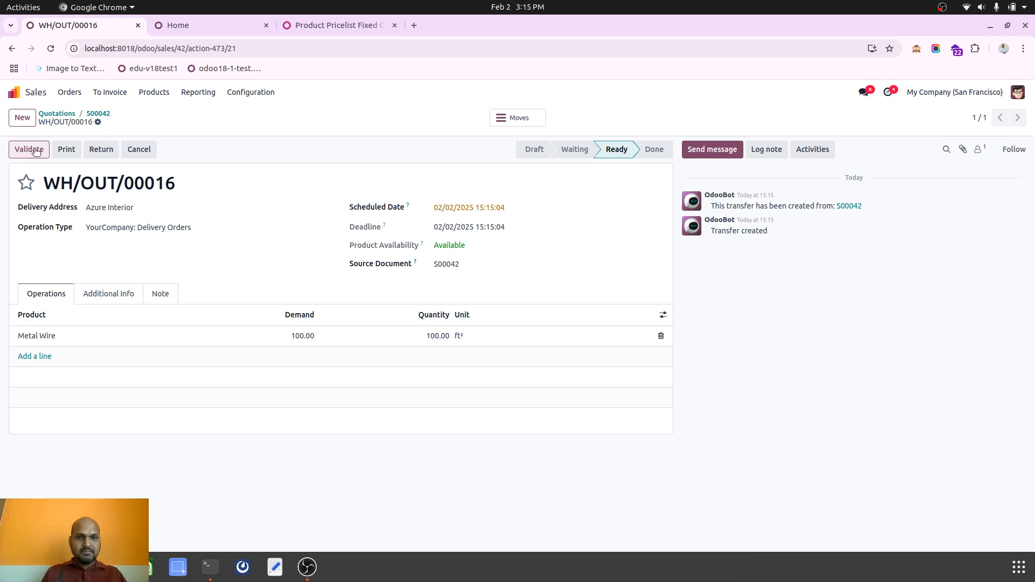
Create a regular draft invoice from sales order S00042.
click(100, 114)
click(52, 150)
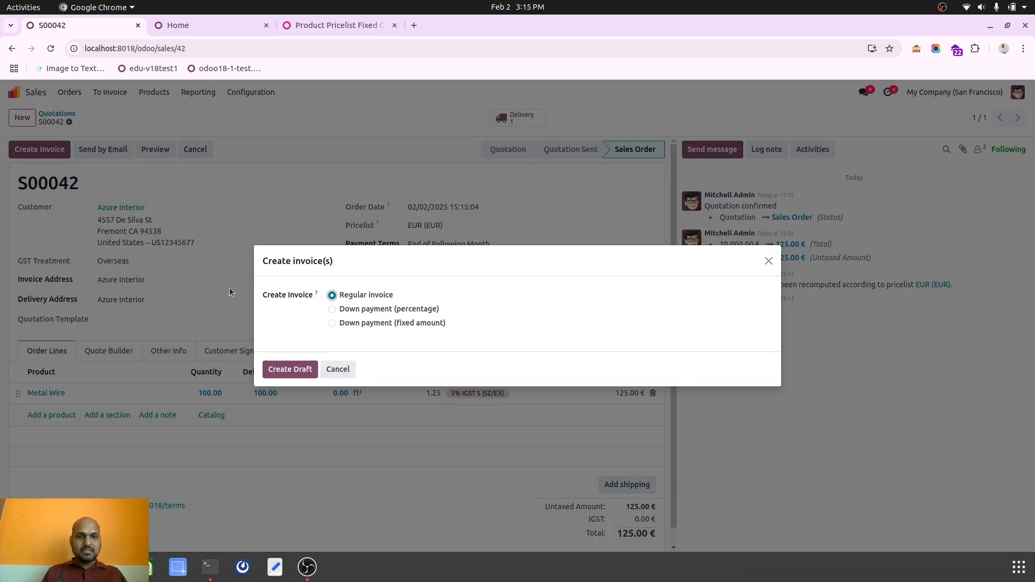
click(301, 368)
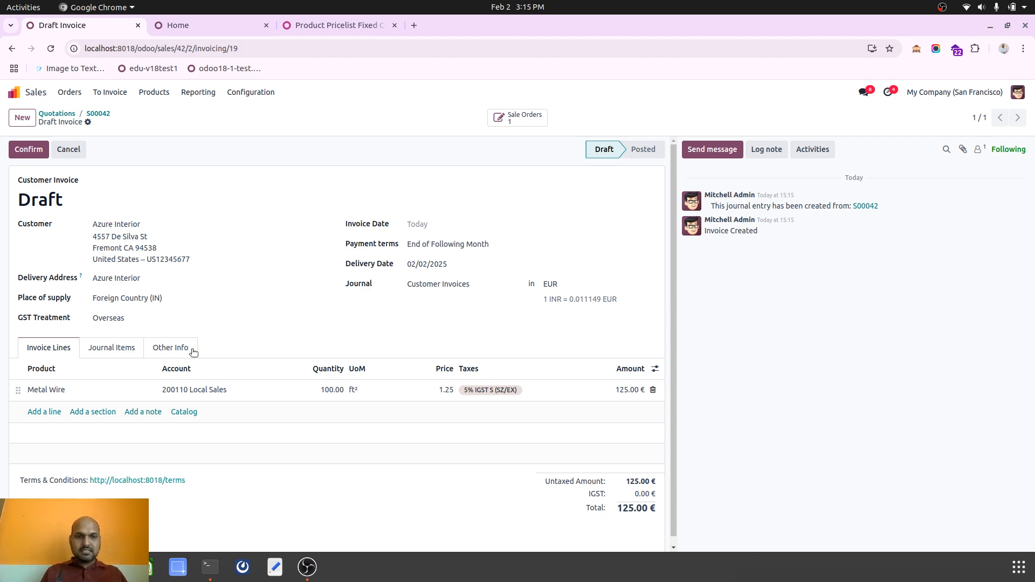
Review the draft invoice's journal items and invoice lines, then confirm the invoice.
click(125, 349)
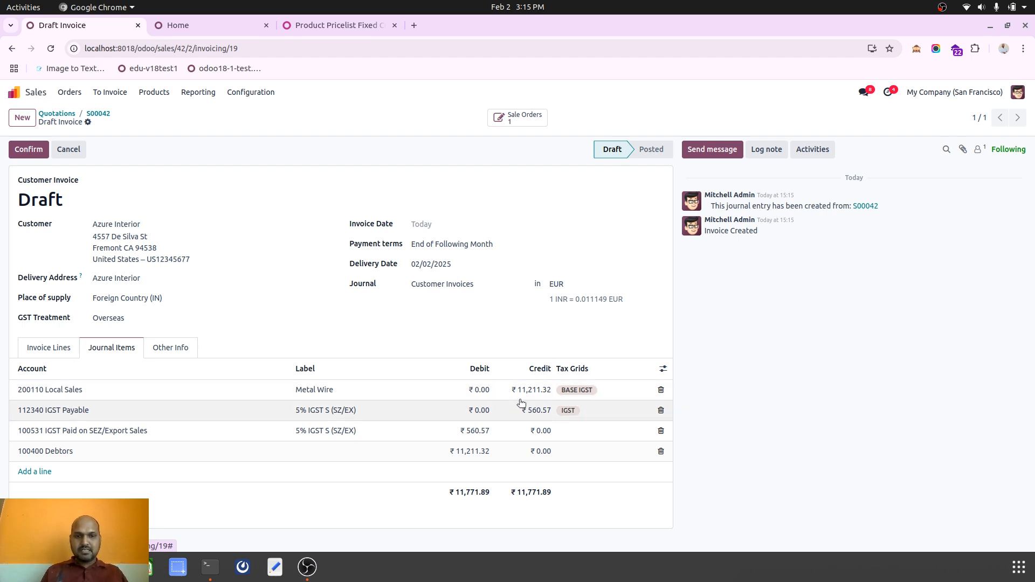
click(53, 348)
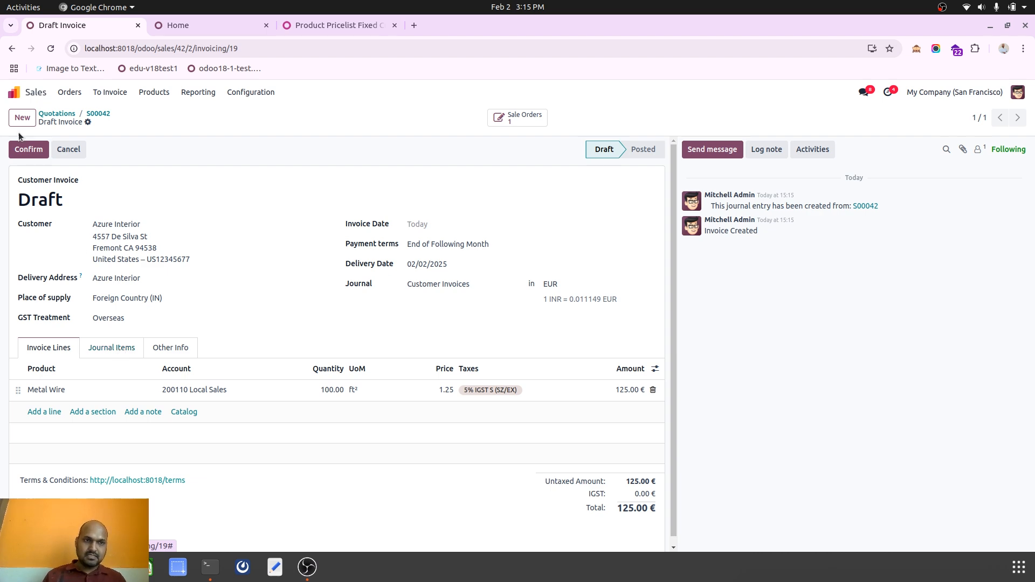
click(24, 149)
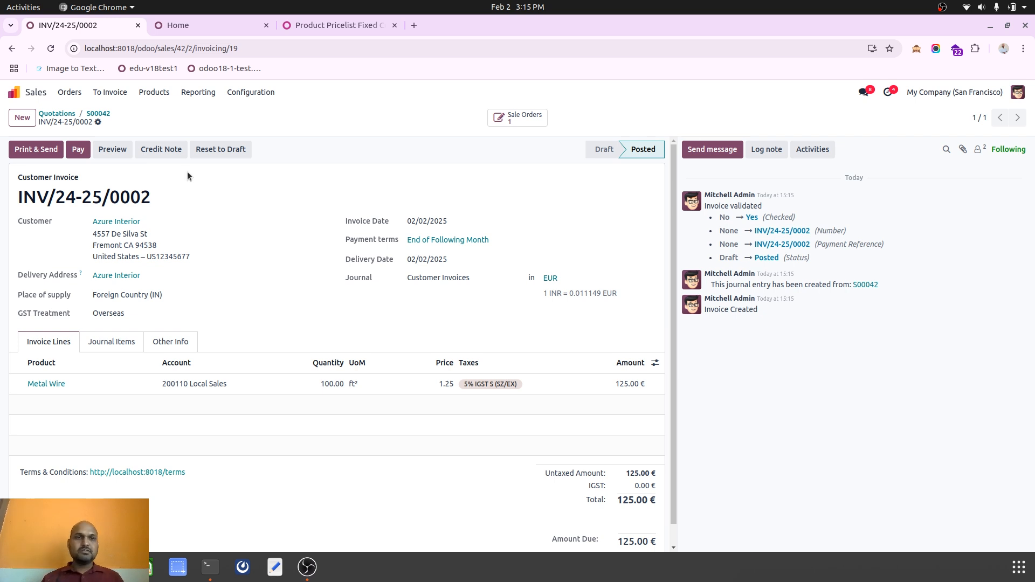
Switch to the website shop window, reload the shop and open the Metal Wire product page.
click(14, 92)
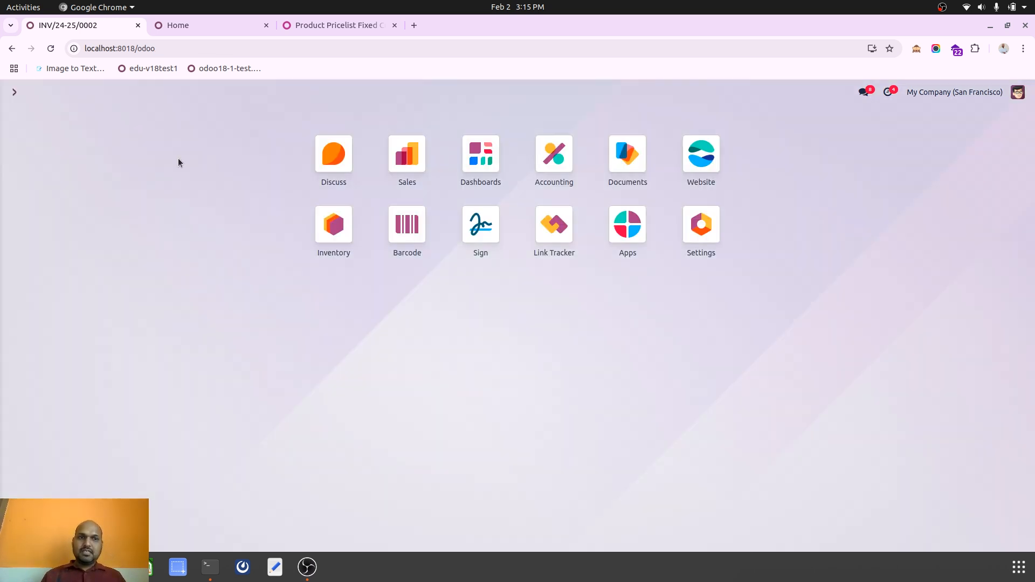
click(404, 186)
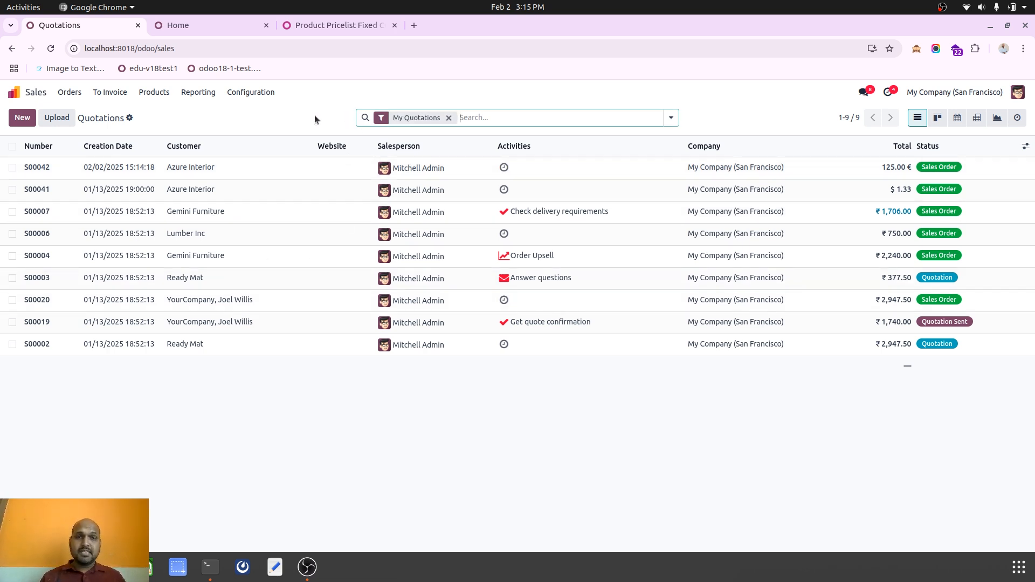
click(48, 568)
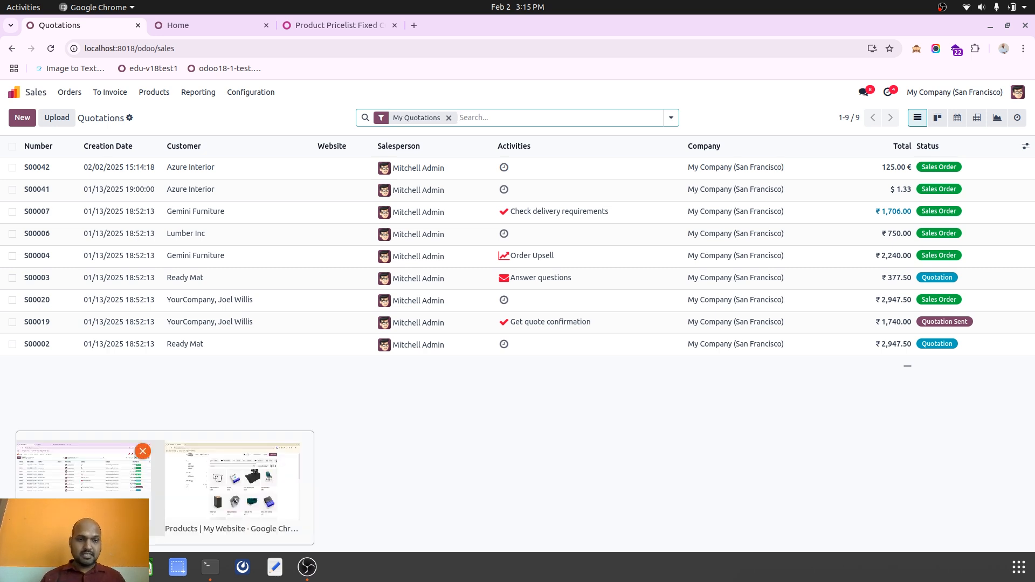
click(186, 487)
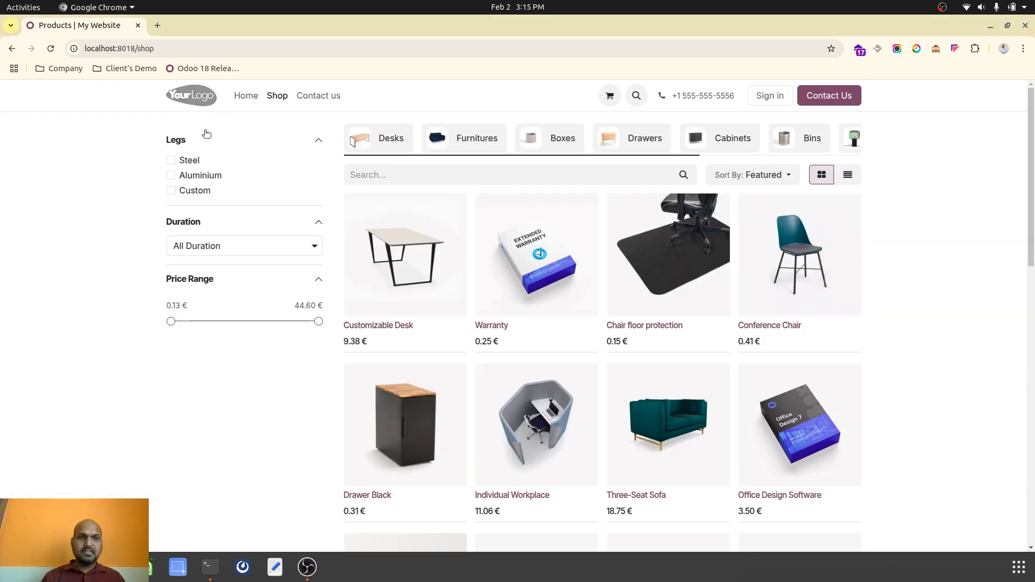
click(51, 48)
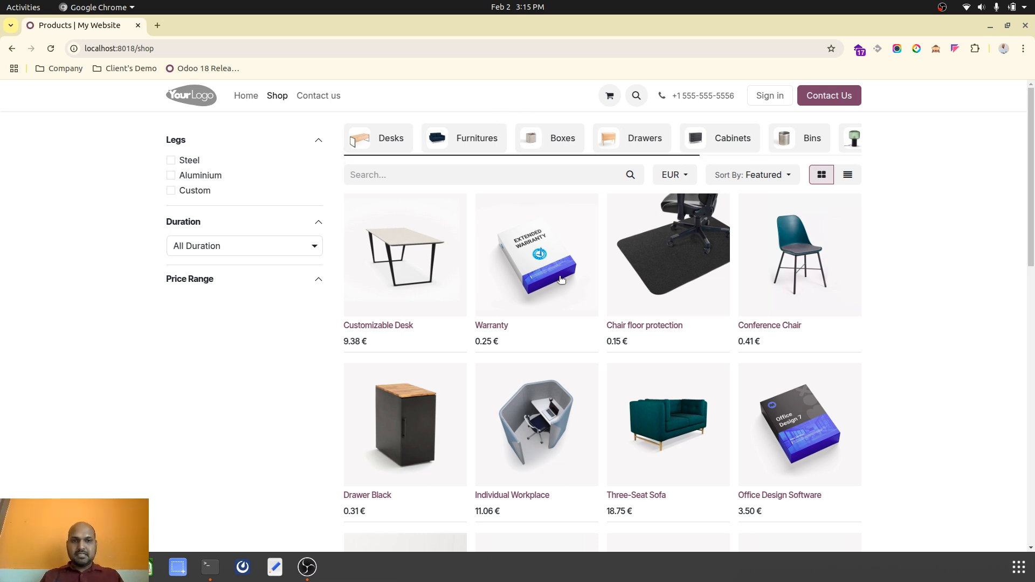
scroll(560, 279, down, 10)
scroll(631, 375, up, 1)
click(612, 364)
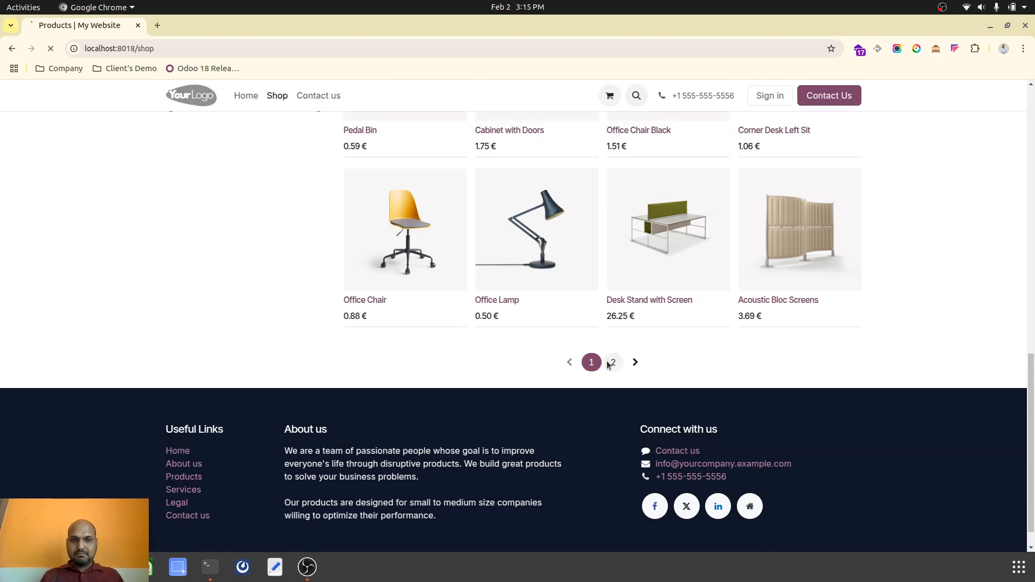
click(512, 436)
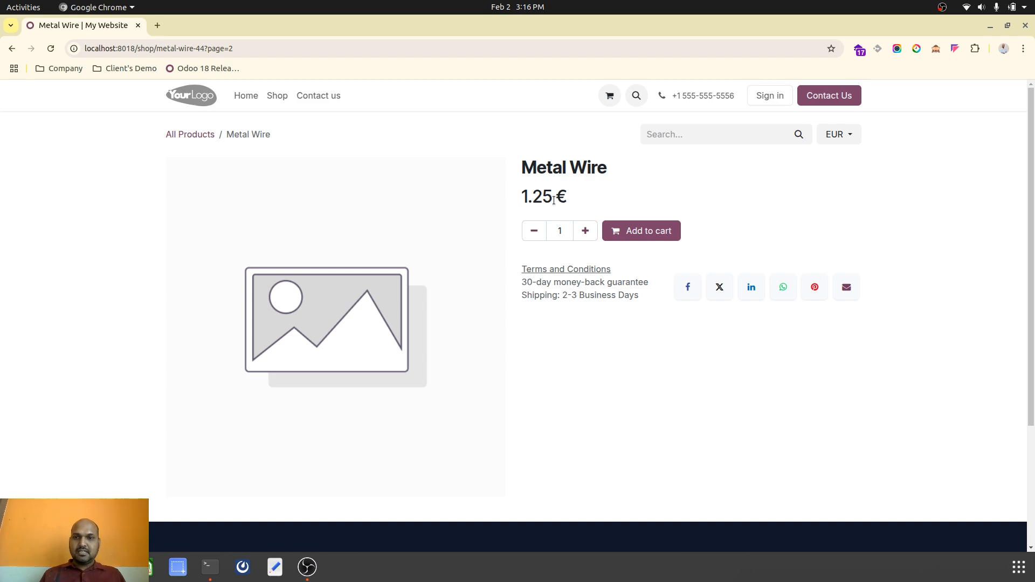
Switch the product page's website pricelist from EUR to Christmas (USD) to compare the Metal Wire price.
drag(524, 197, 559, 197)
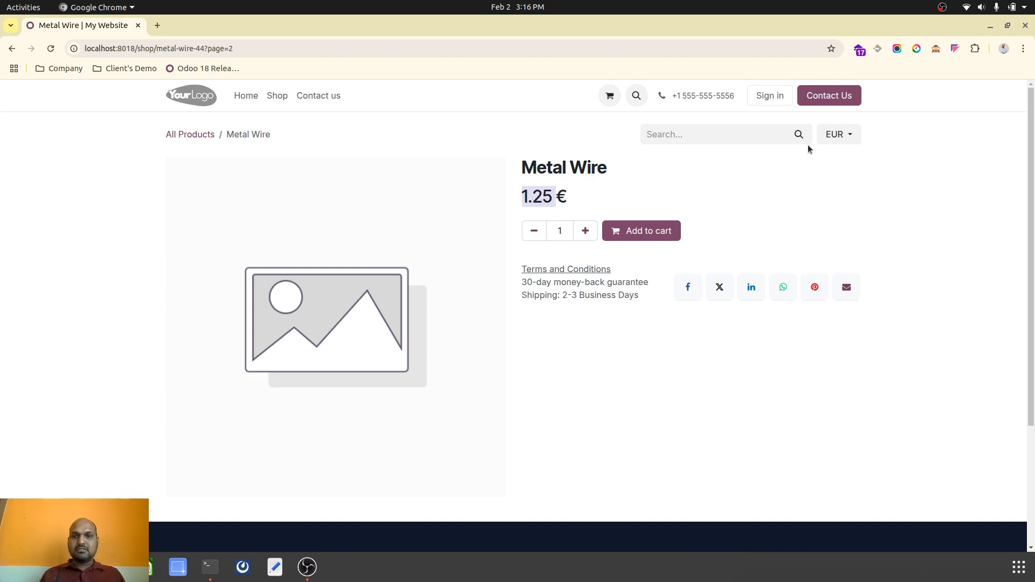
click(832, 135)
click(843, 175)
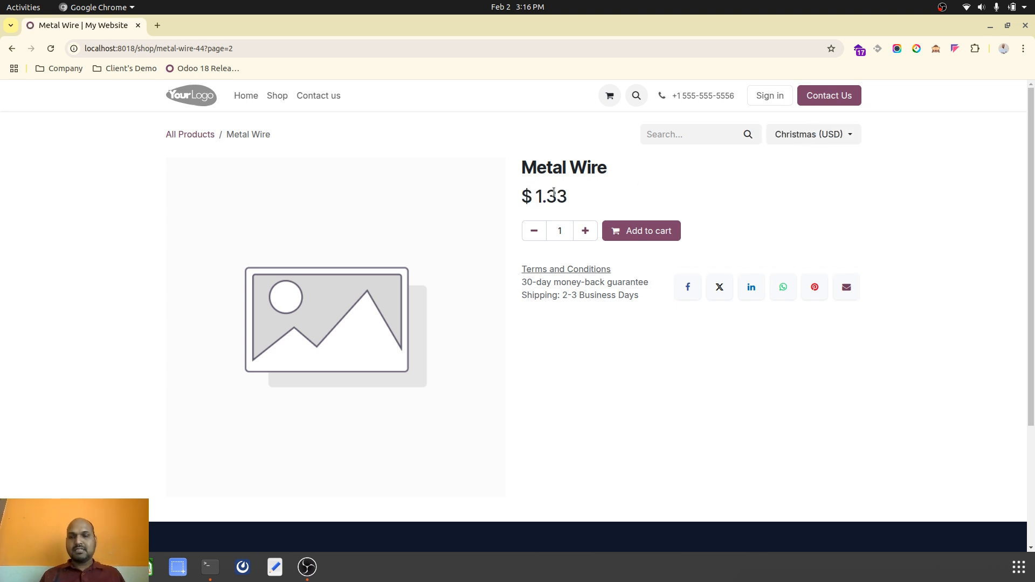
click(837, 132)
click(836, 133)
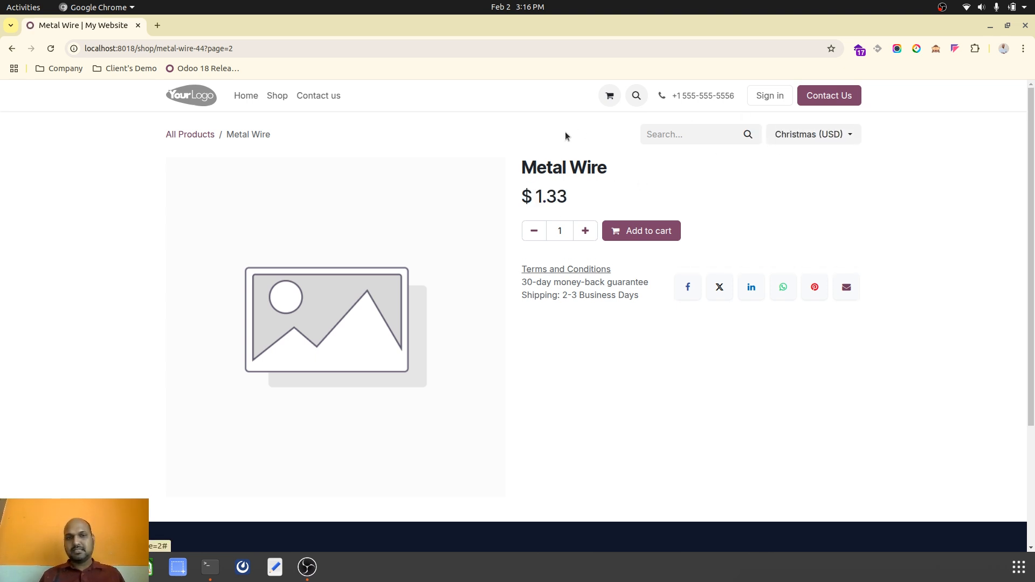
In the Sales backend, open the INR Main pricelist and make it selectable on the website.
click(82, 567)
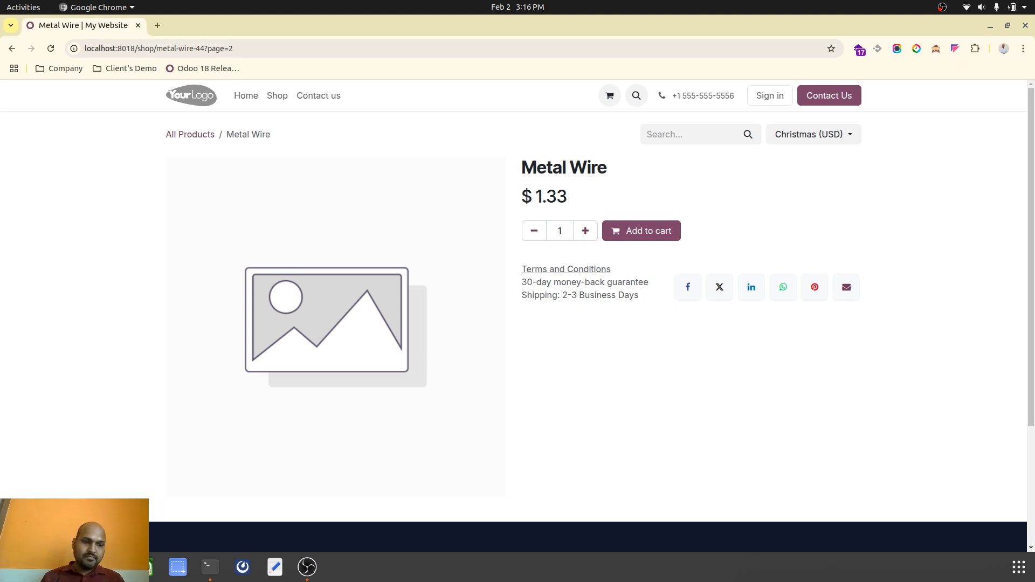
click(89, 566)
click(104, 480)
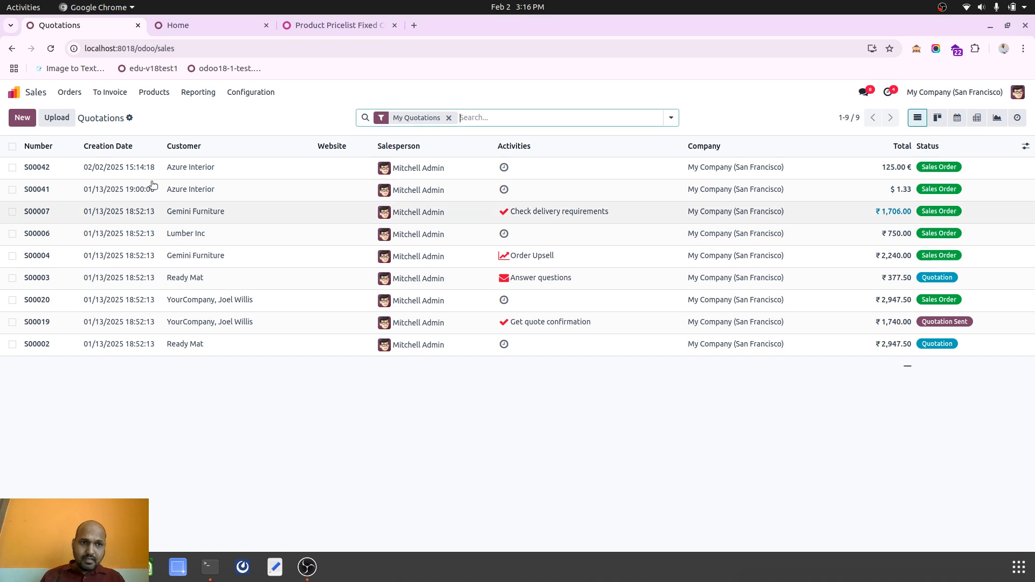
click(70, 93)
click(153, 92)
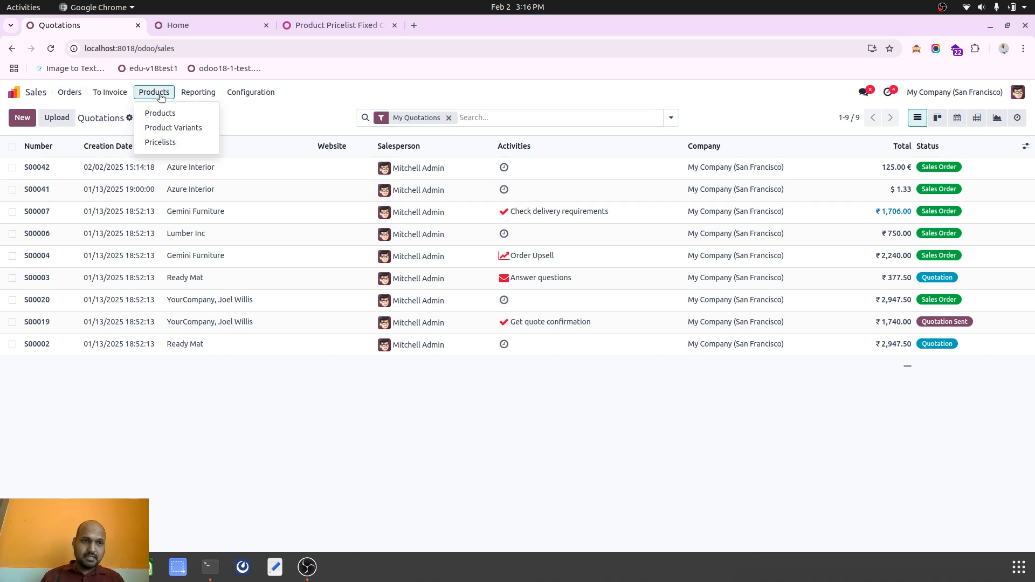
click(157, 141)
click(172, 171)
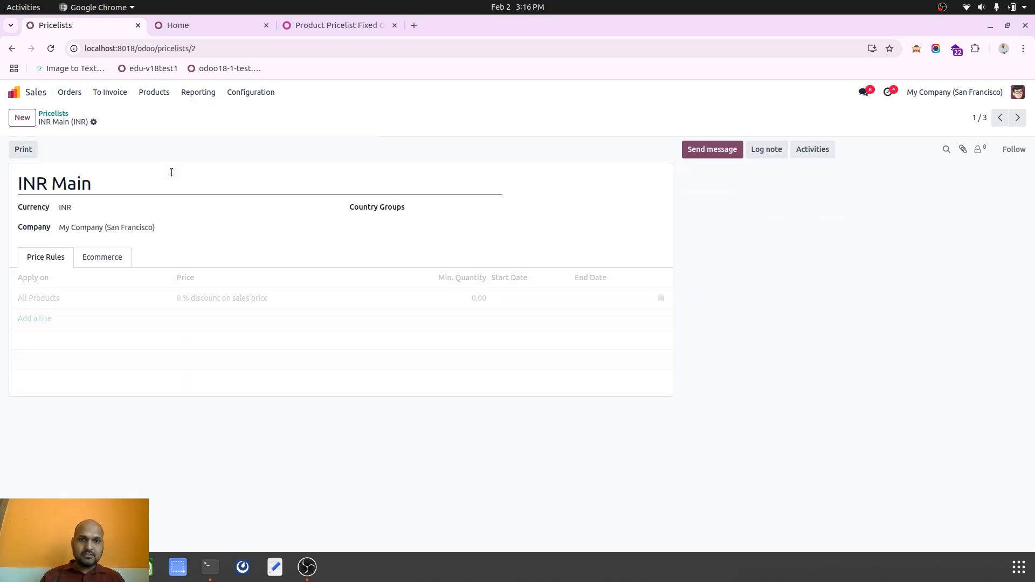
click(110, 260)
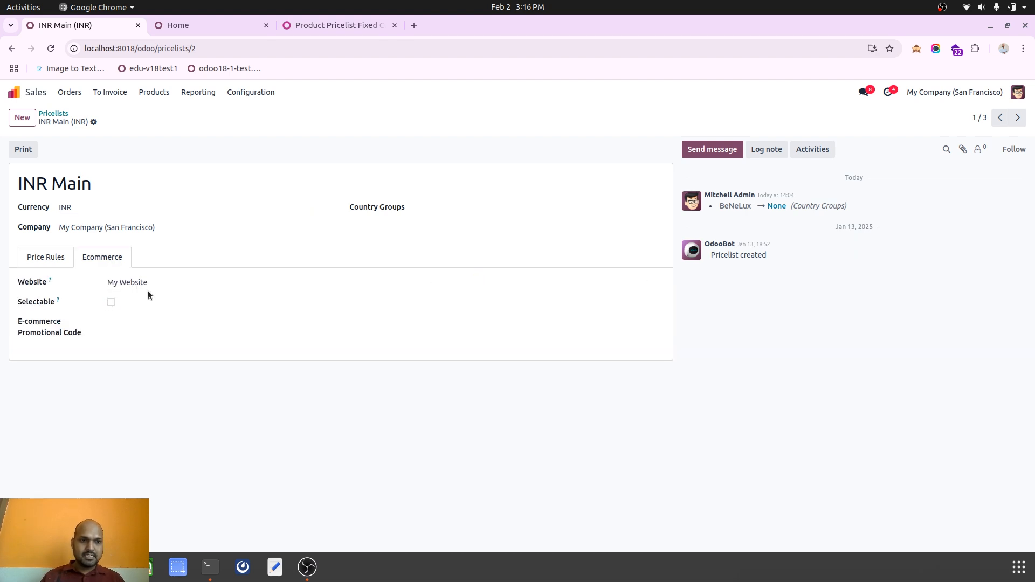
click(110, 121)
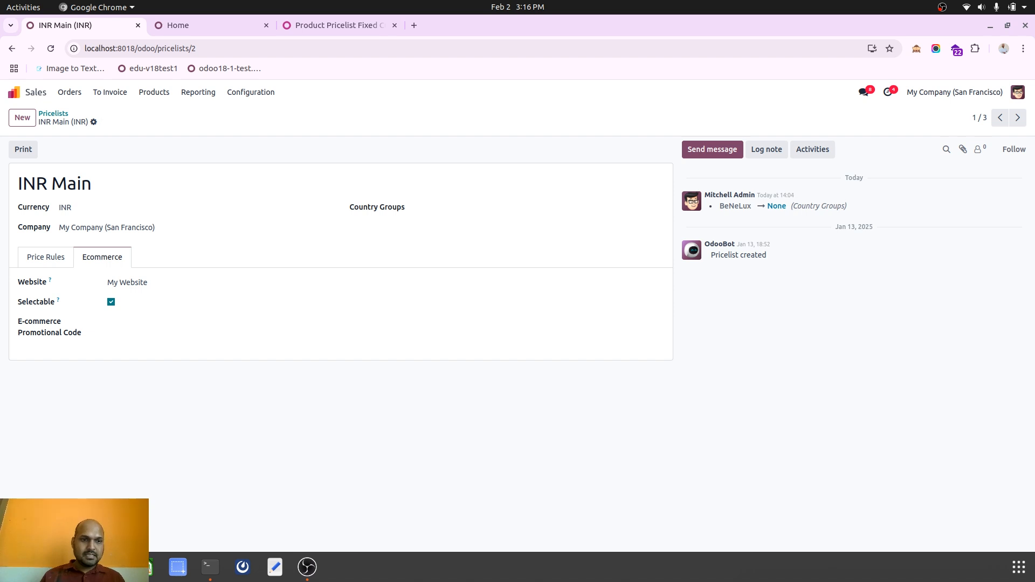
Reload the Metal Wire product page and switch its website pricelist to INR Main.
click(196, 505)
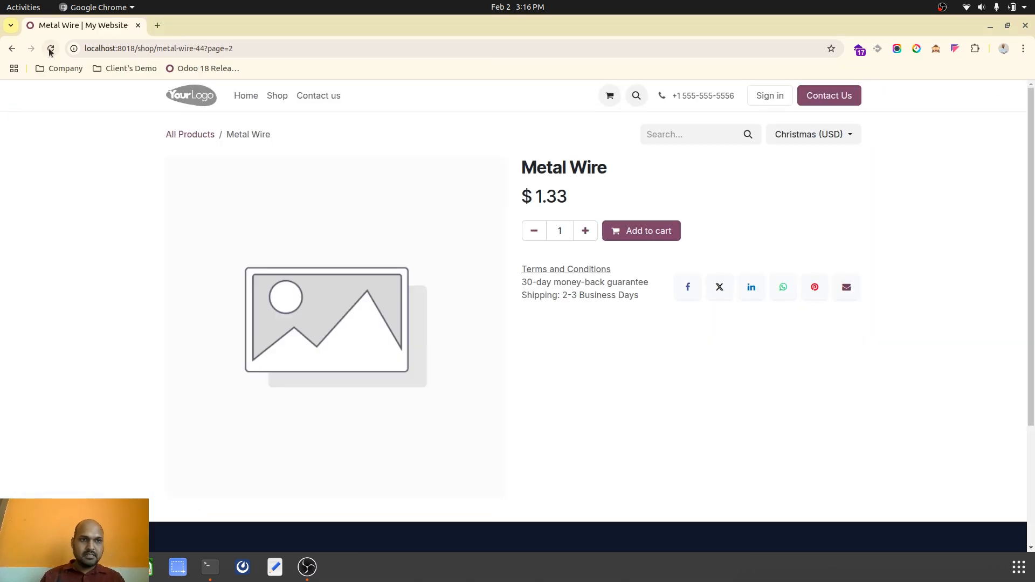
click(827, 138)
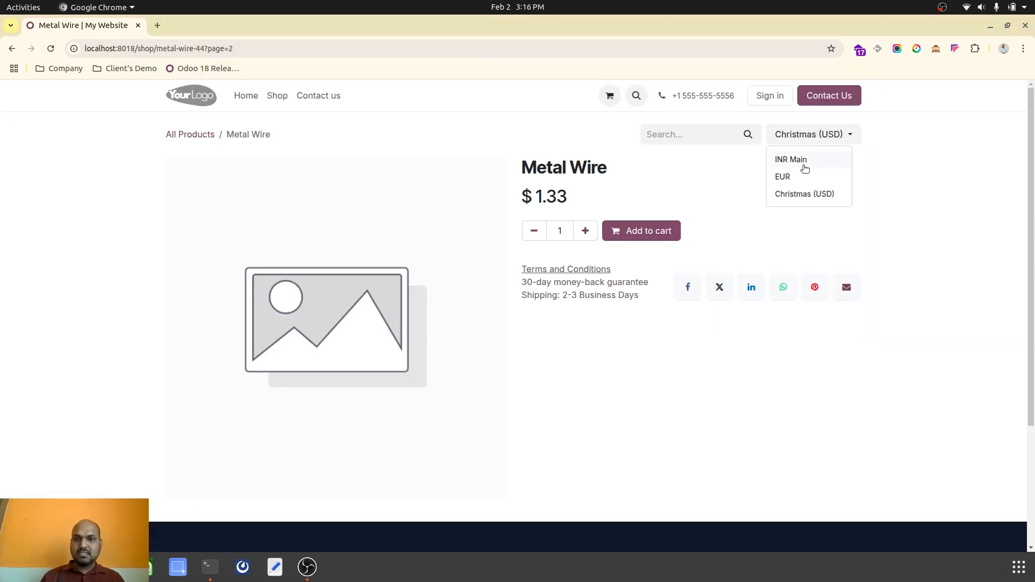
click(803, 168)
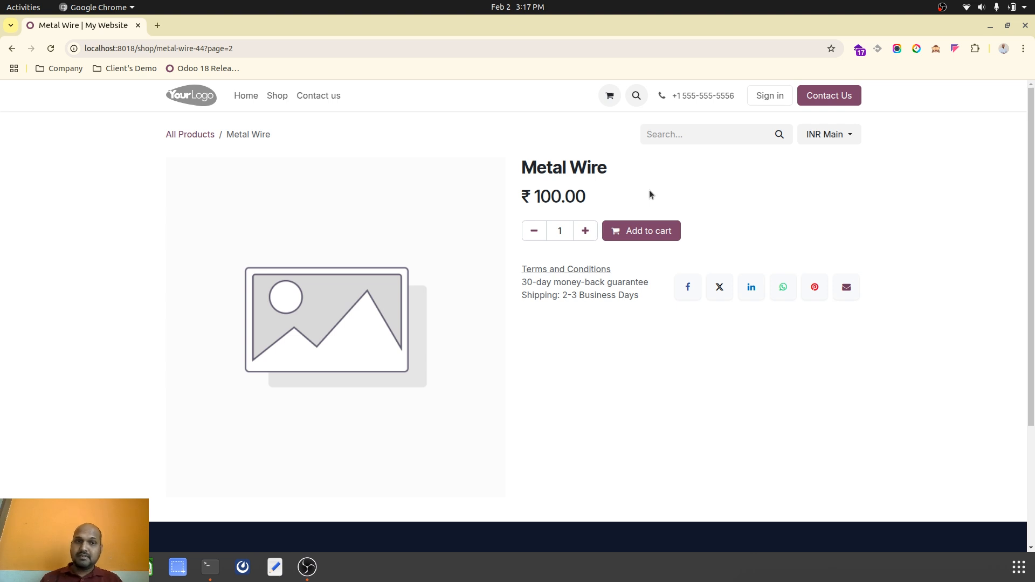
Inspect the price rules of the INR Main pricelist and of the EUR pricelist without saving changes.
click(114, 567)
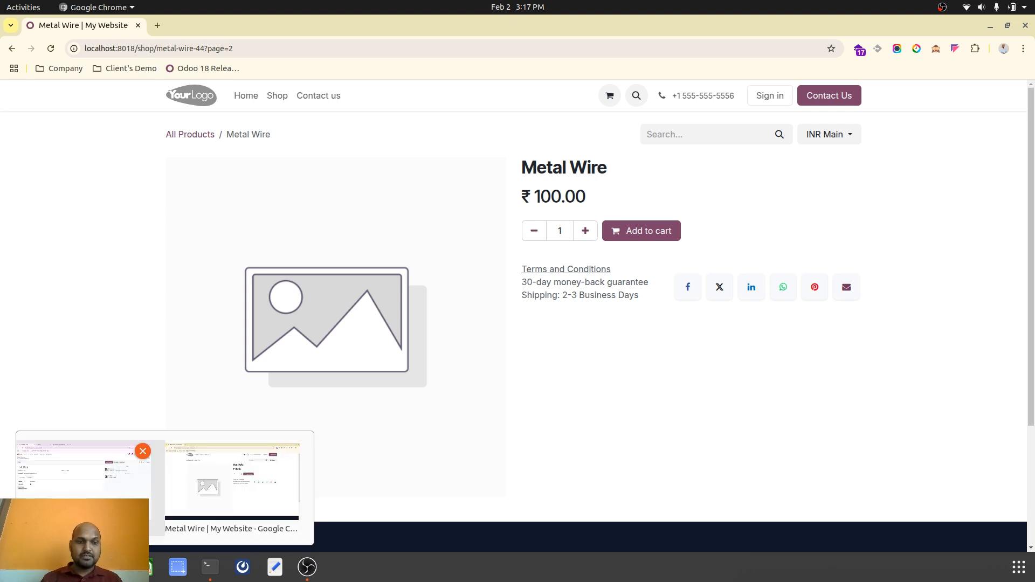
click(69, 484)
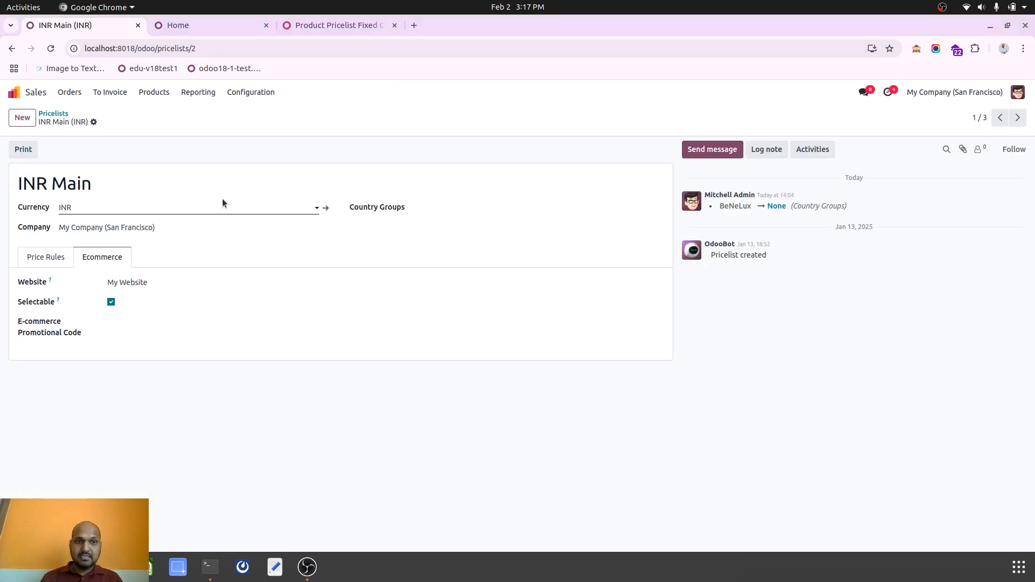
click(56, 261)
click(147, 299)
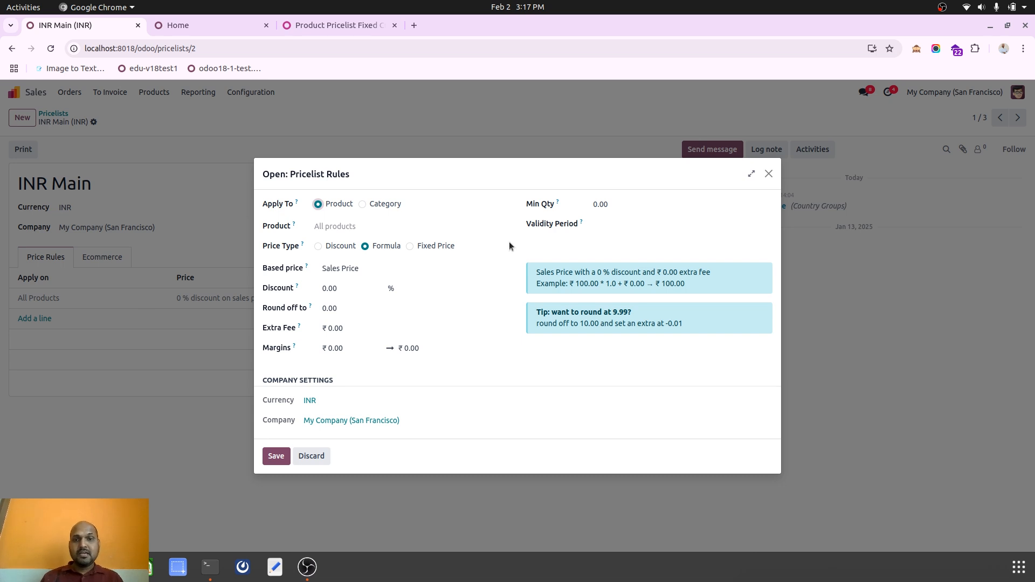
click(311, 455)
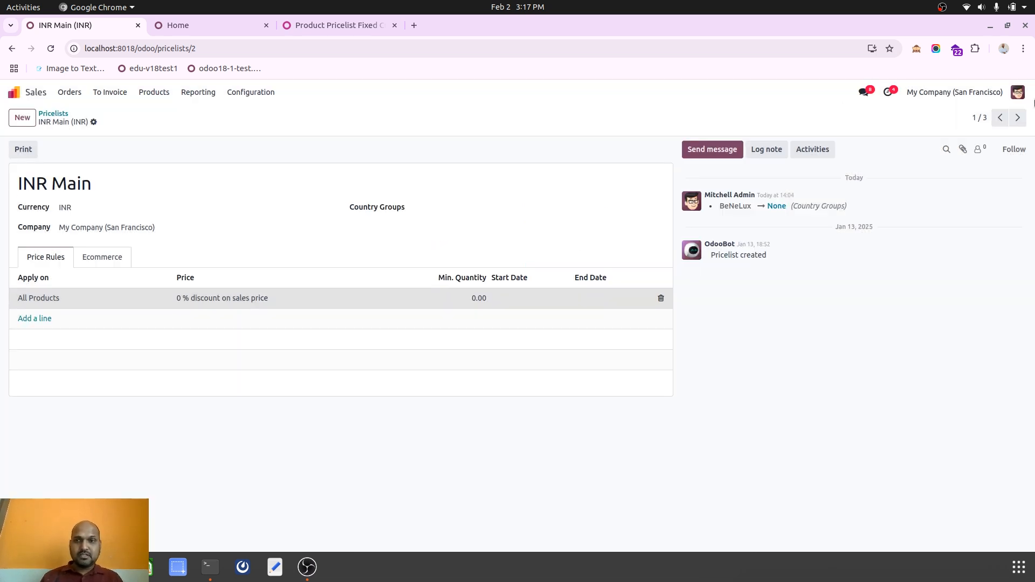
click(1018, 117)
click(275, 295)
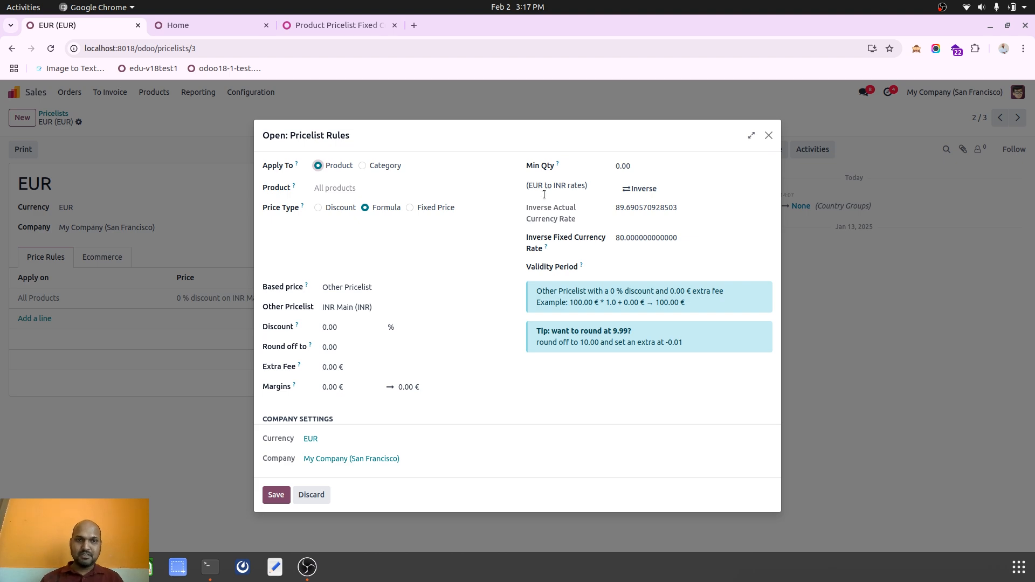
Switch to the Product Pricelist Fixed Currency Rate module page and select its address.
click(339, 28)
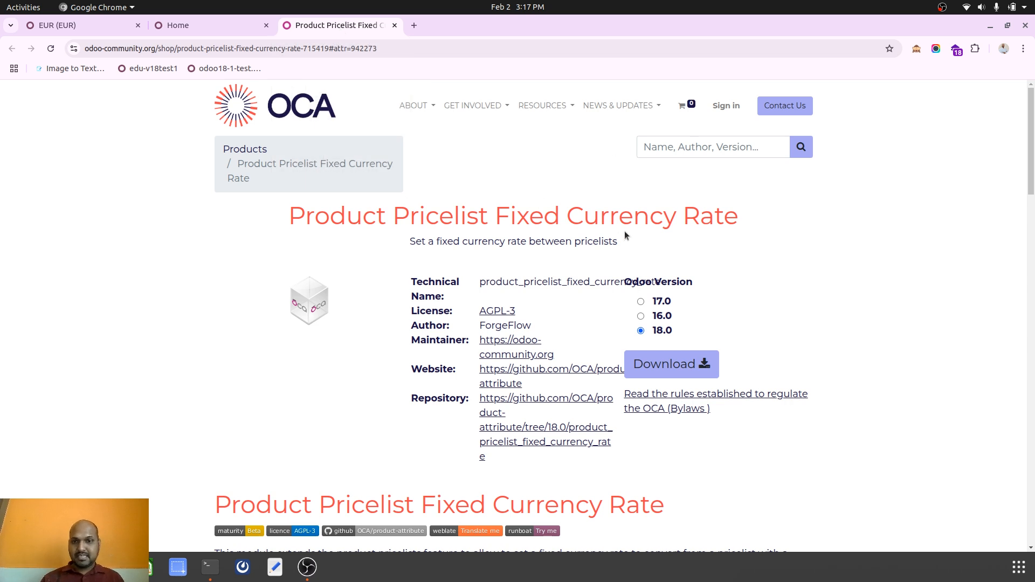
click(378, 49)
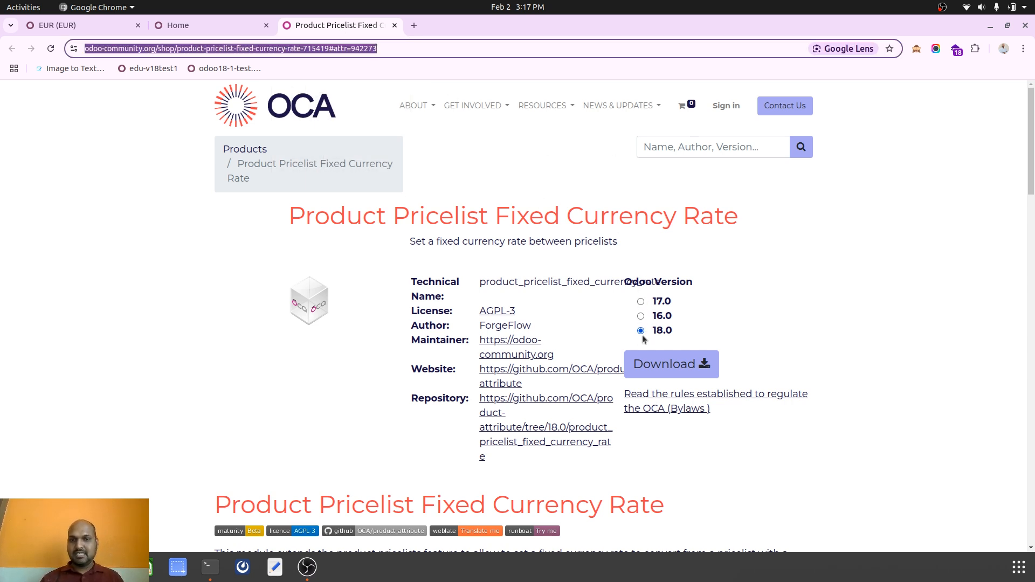
scroll(629, 464, up, 4)
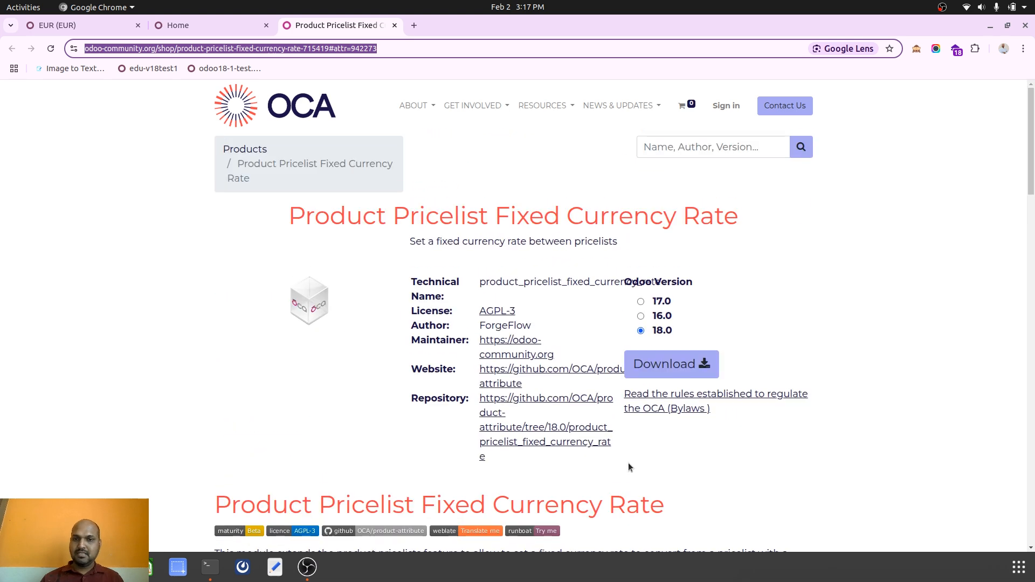